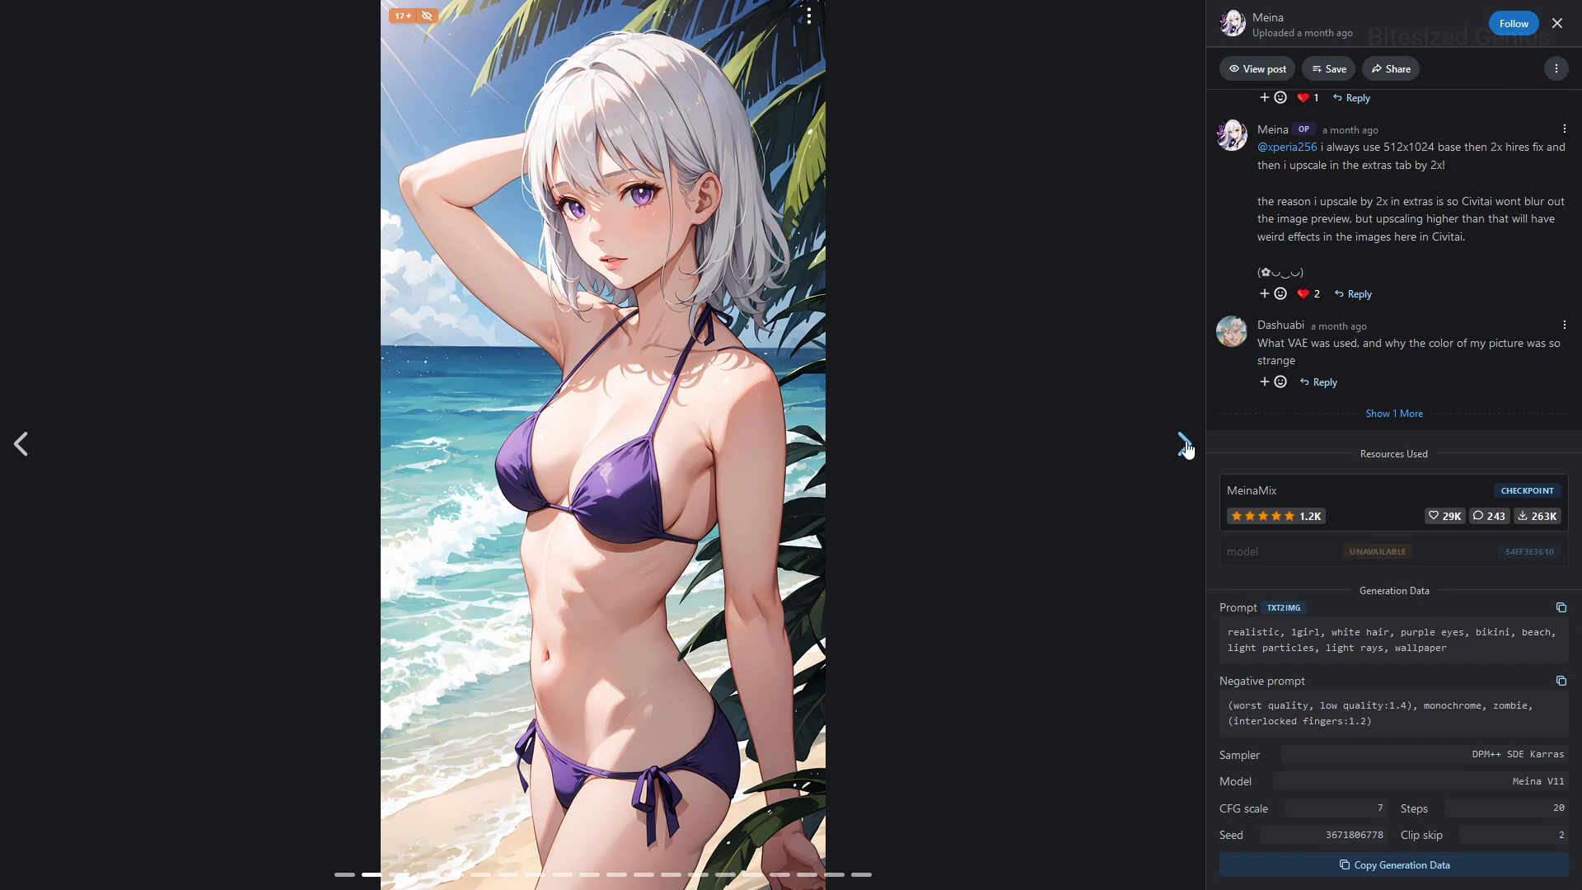
- Browse through the sample images in the MeinaMix gallery with their prompts and generation data
click(1185, 446)
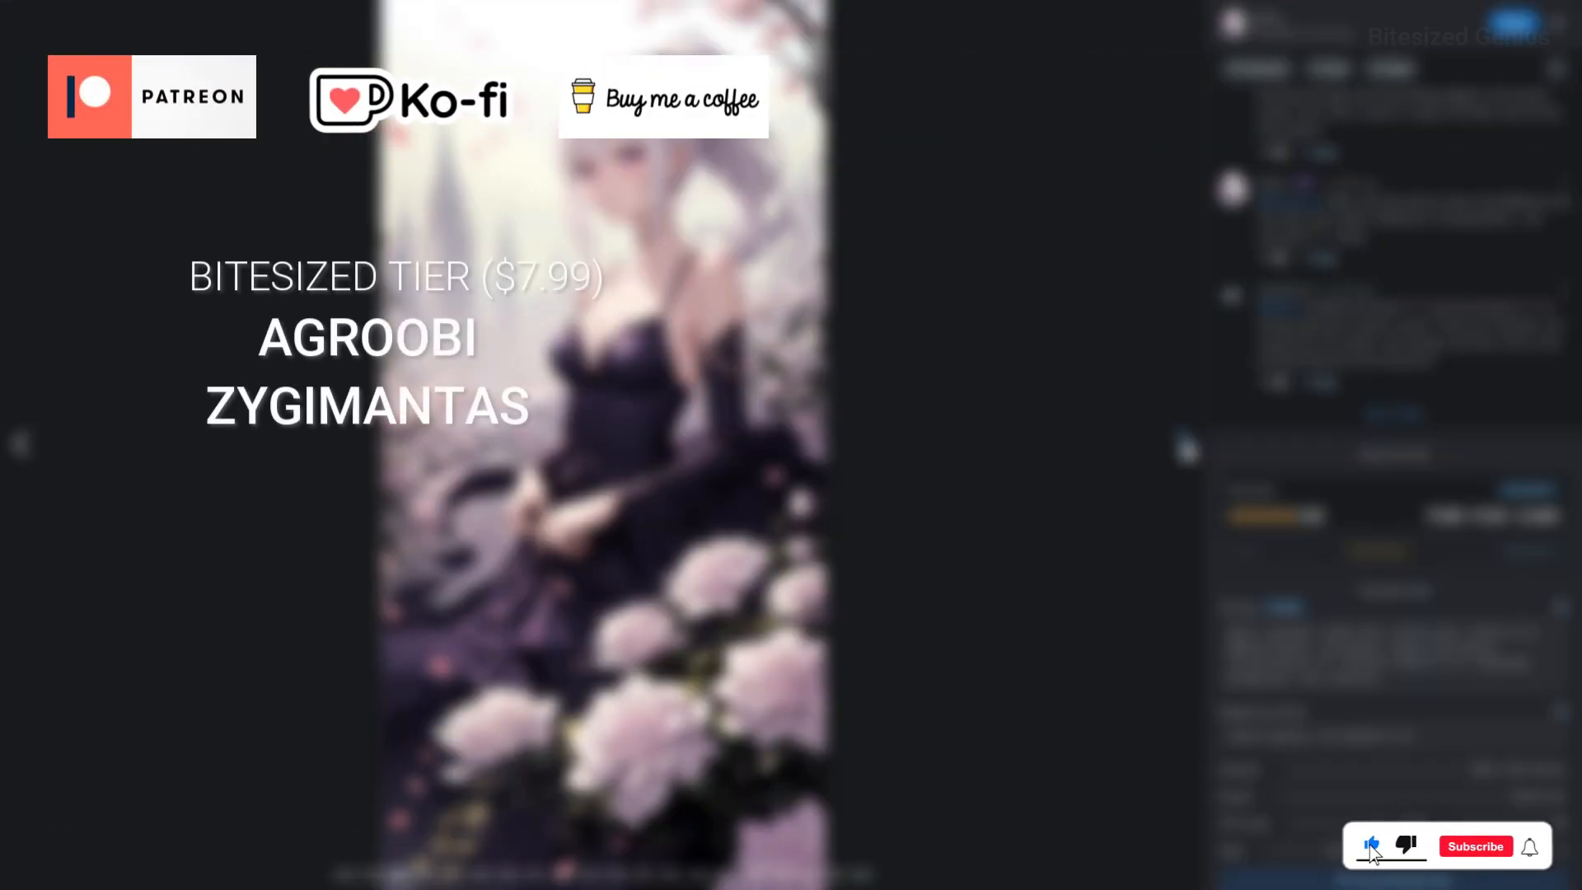
click(1185, 445)
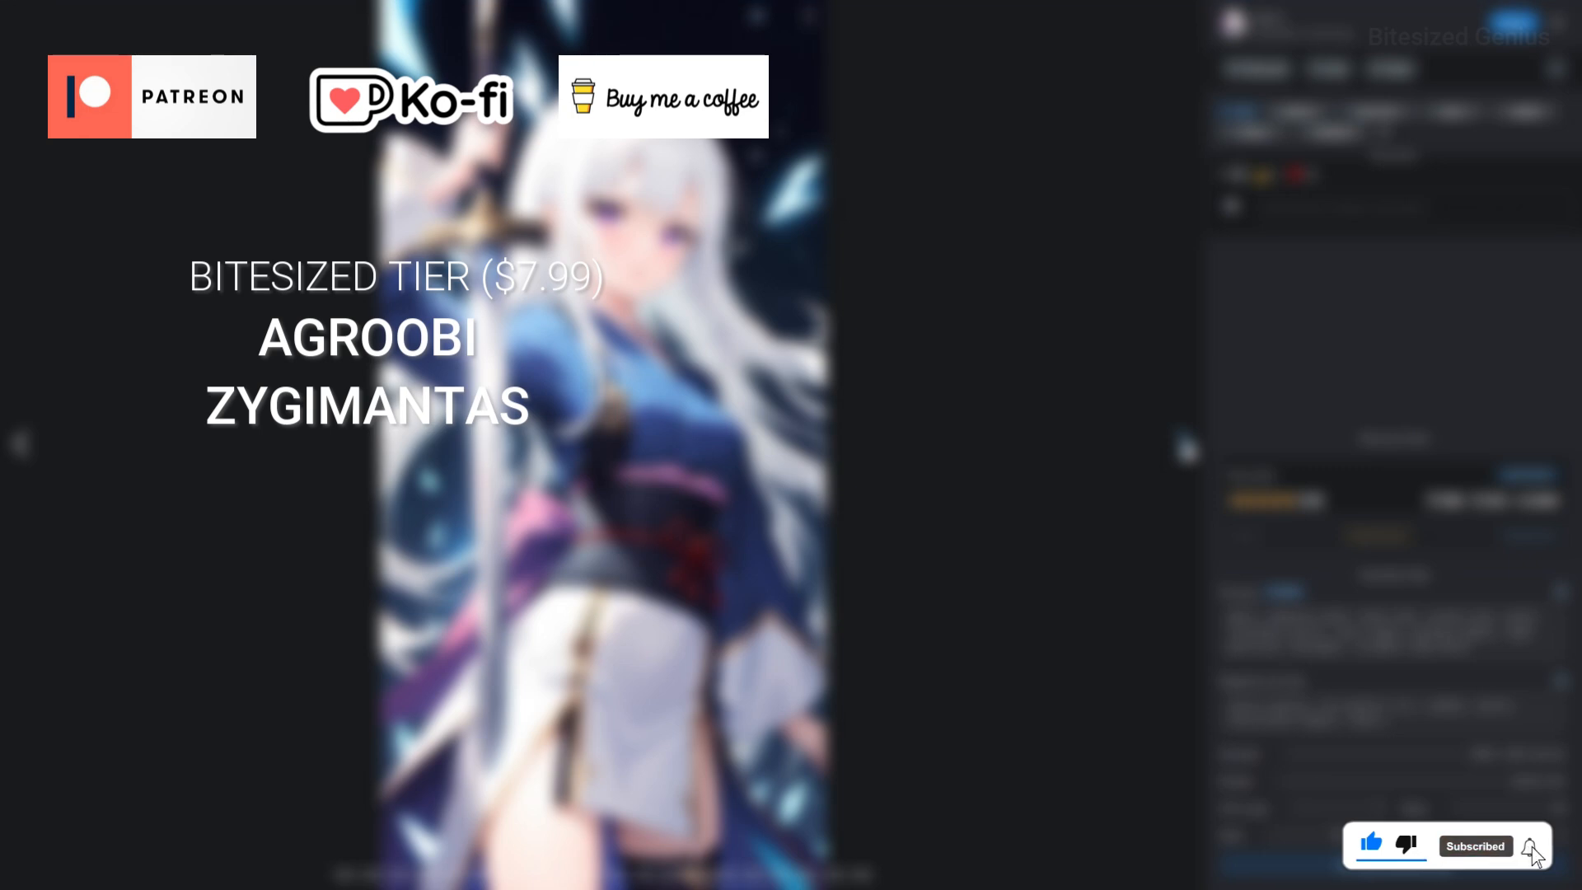
click(1185, 447)
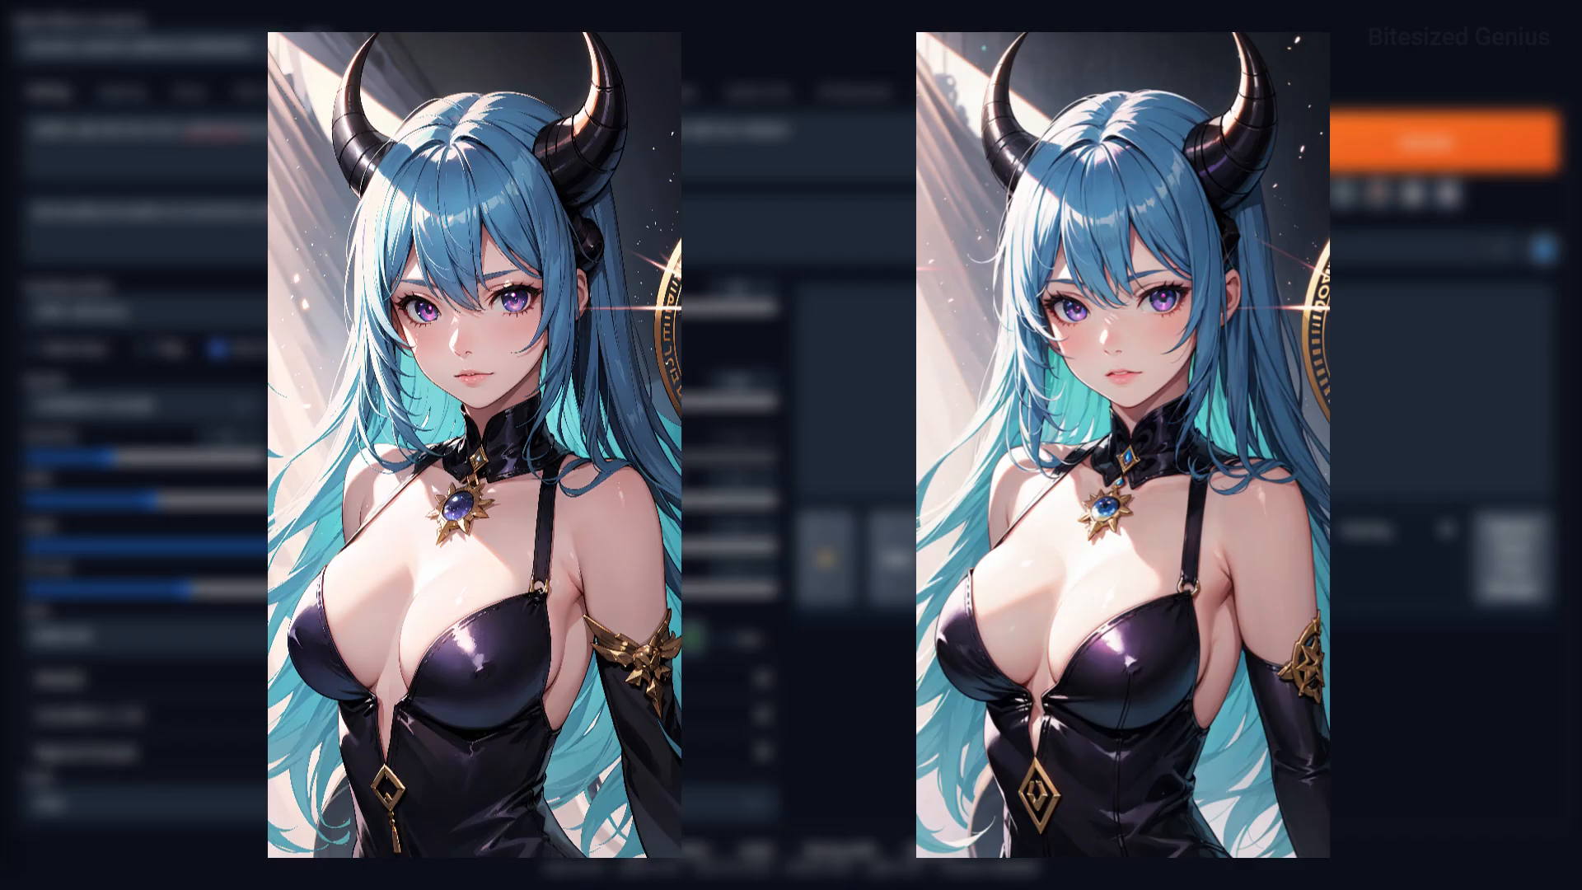
- In Stable Diffusion WebUI, generate the blue-haired horned girl image and an X/Y/Z plot of steps 40-60[4] with the Euler a sampler
click(1429, 149)
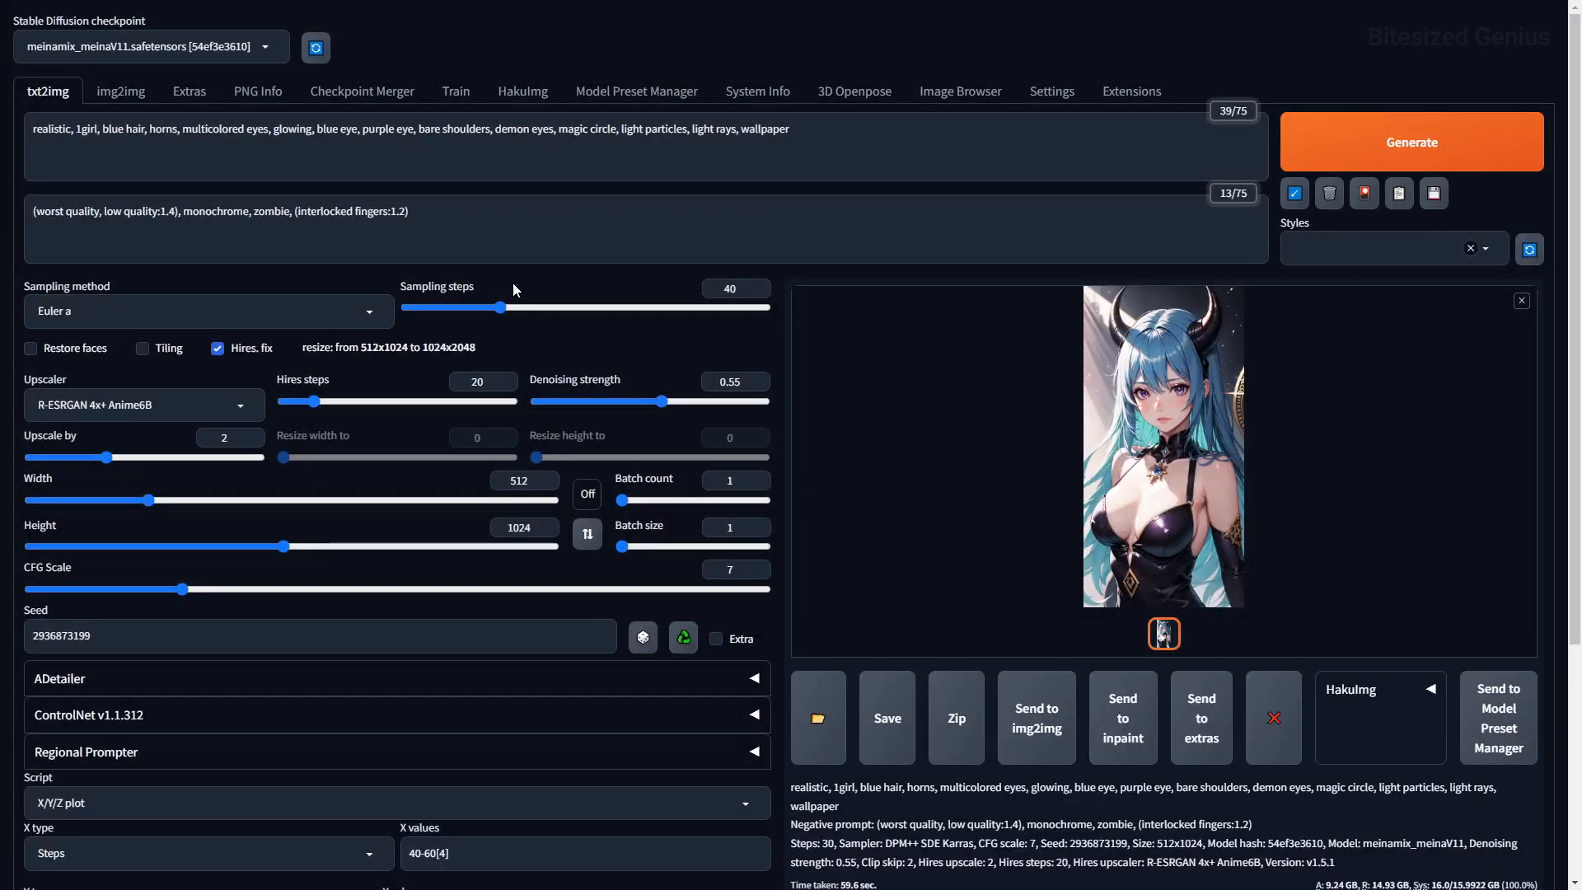
scroll(416, 605, down, 4)
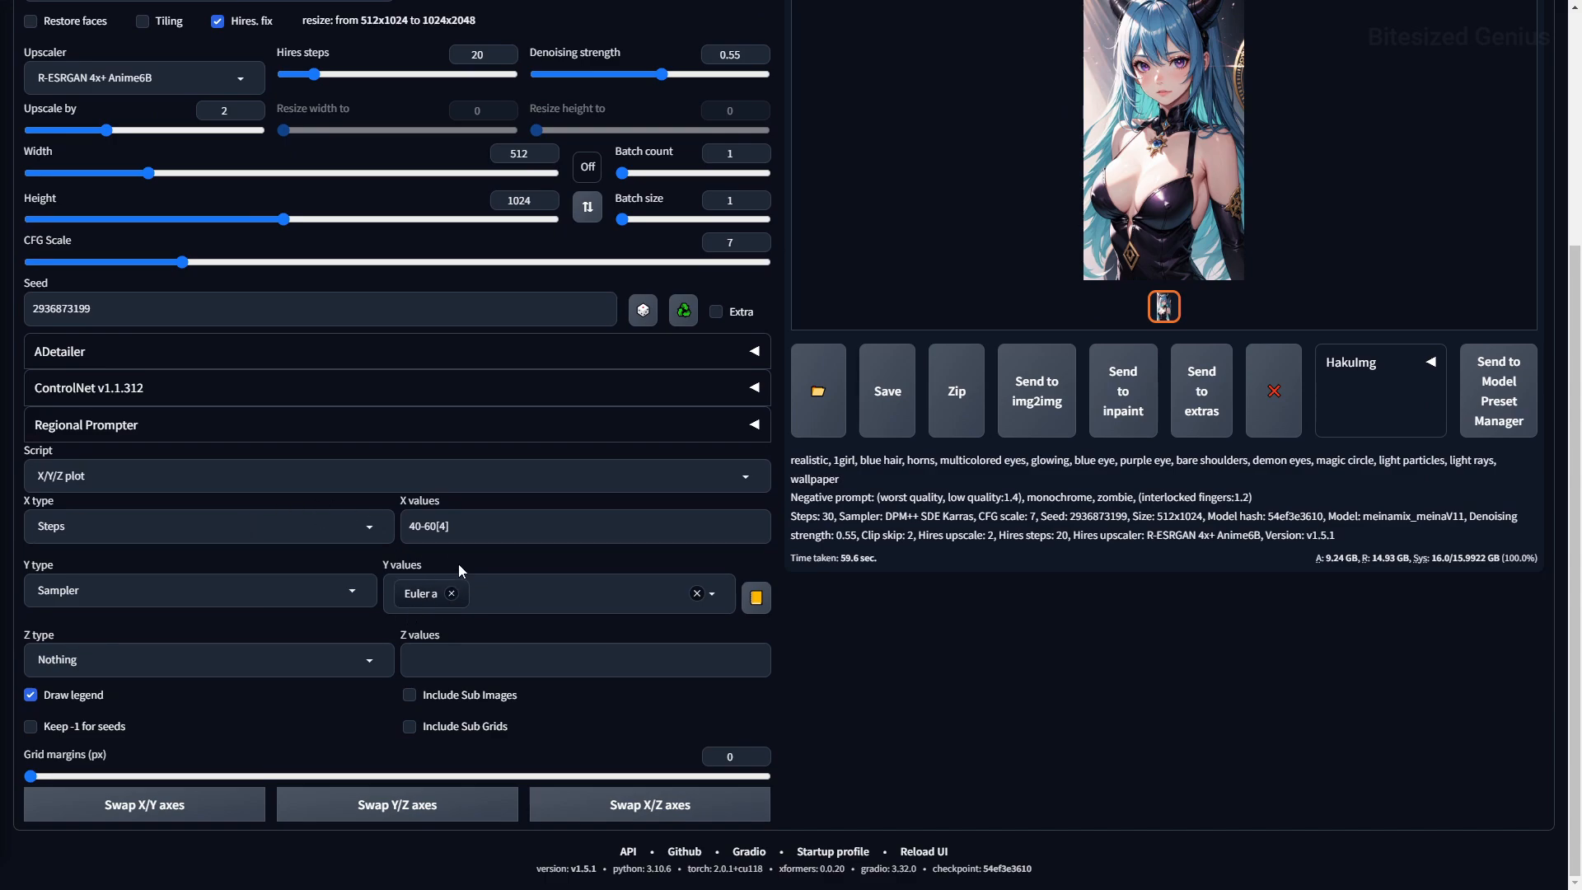
scroll(393, 599, up, 4)
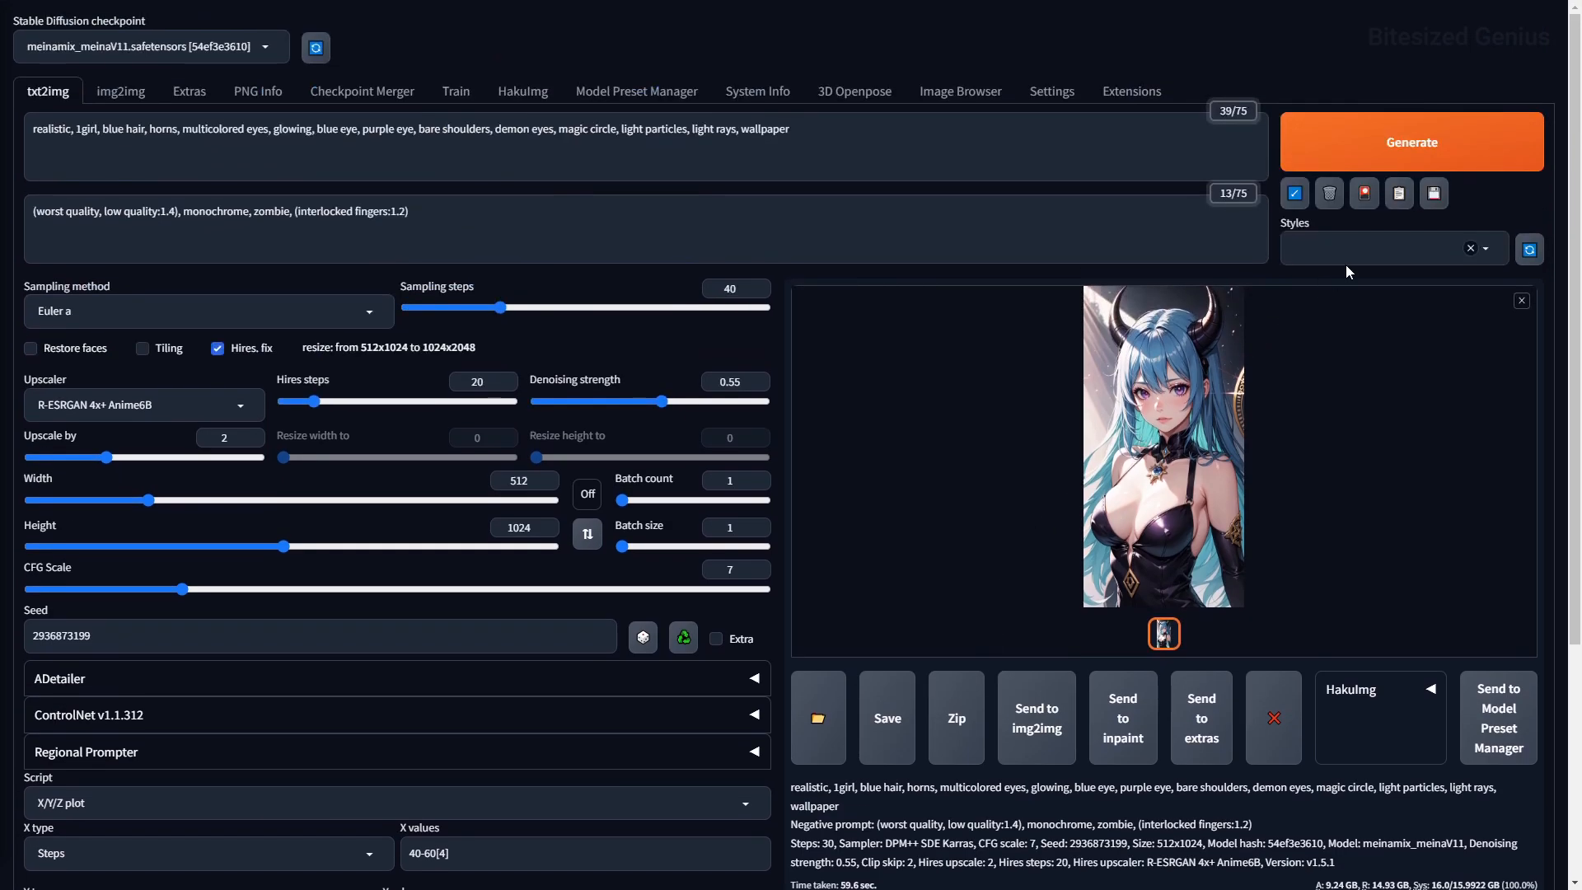
click(1406, 161)
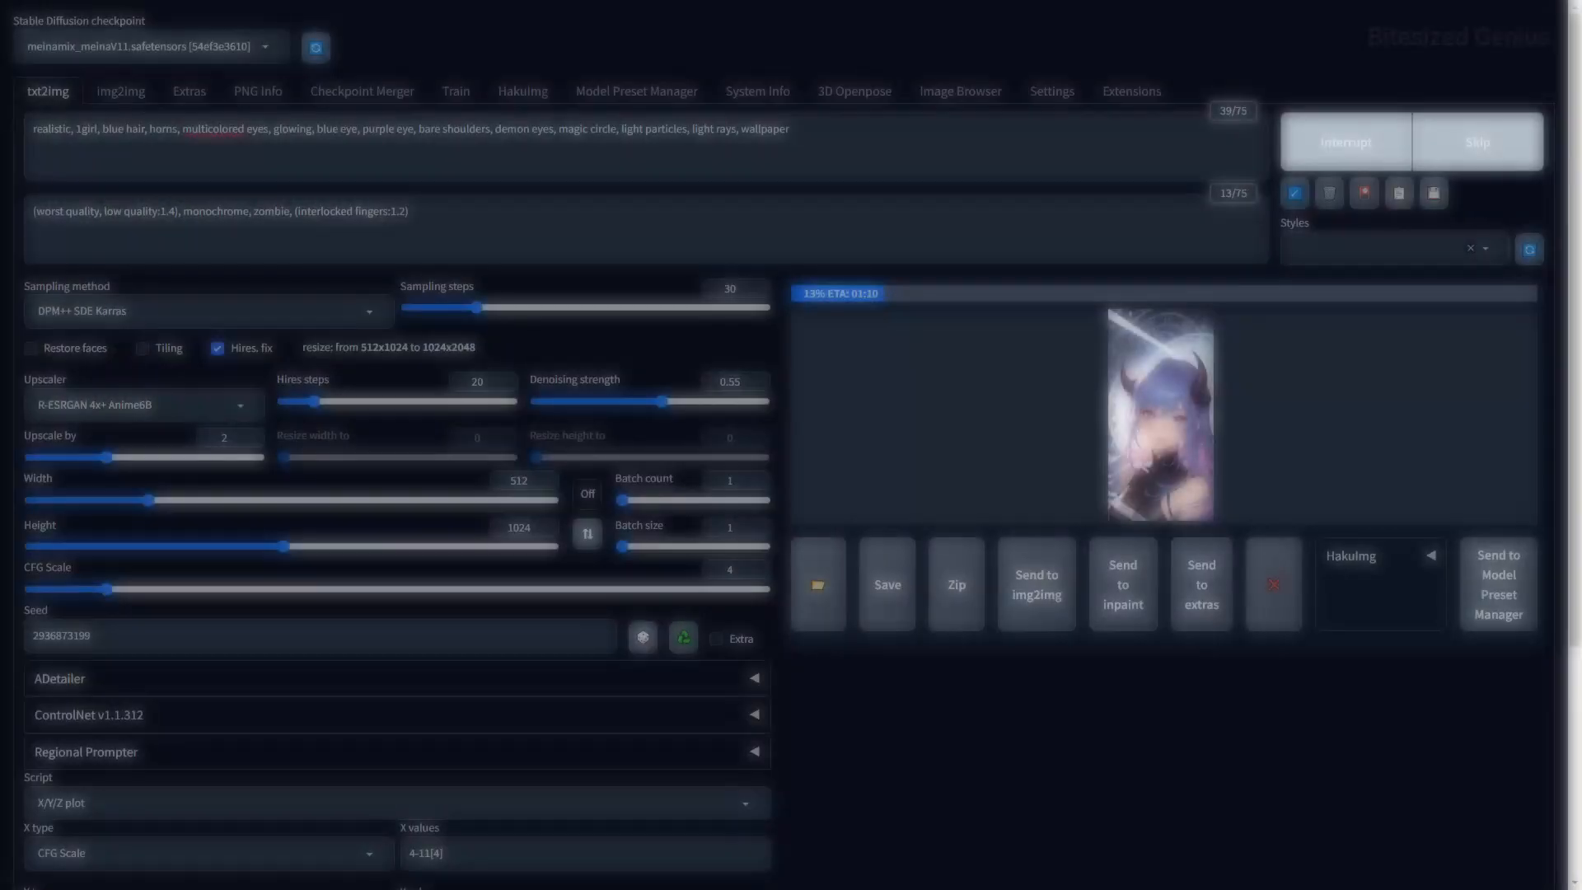
- Generate an X/Y/Z plot comparing denoising values 0.3-0.6[4] at 10 hires steps
scroll(791, 445, down, 5)
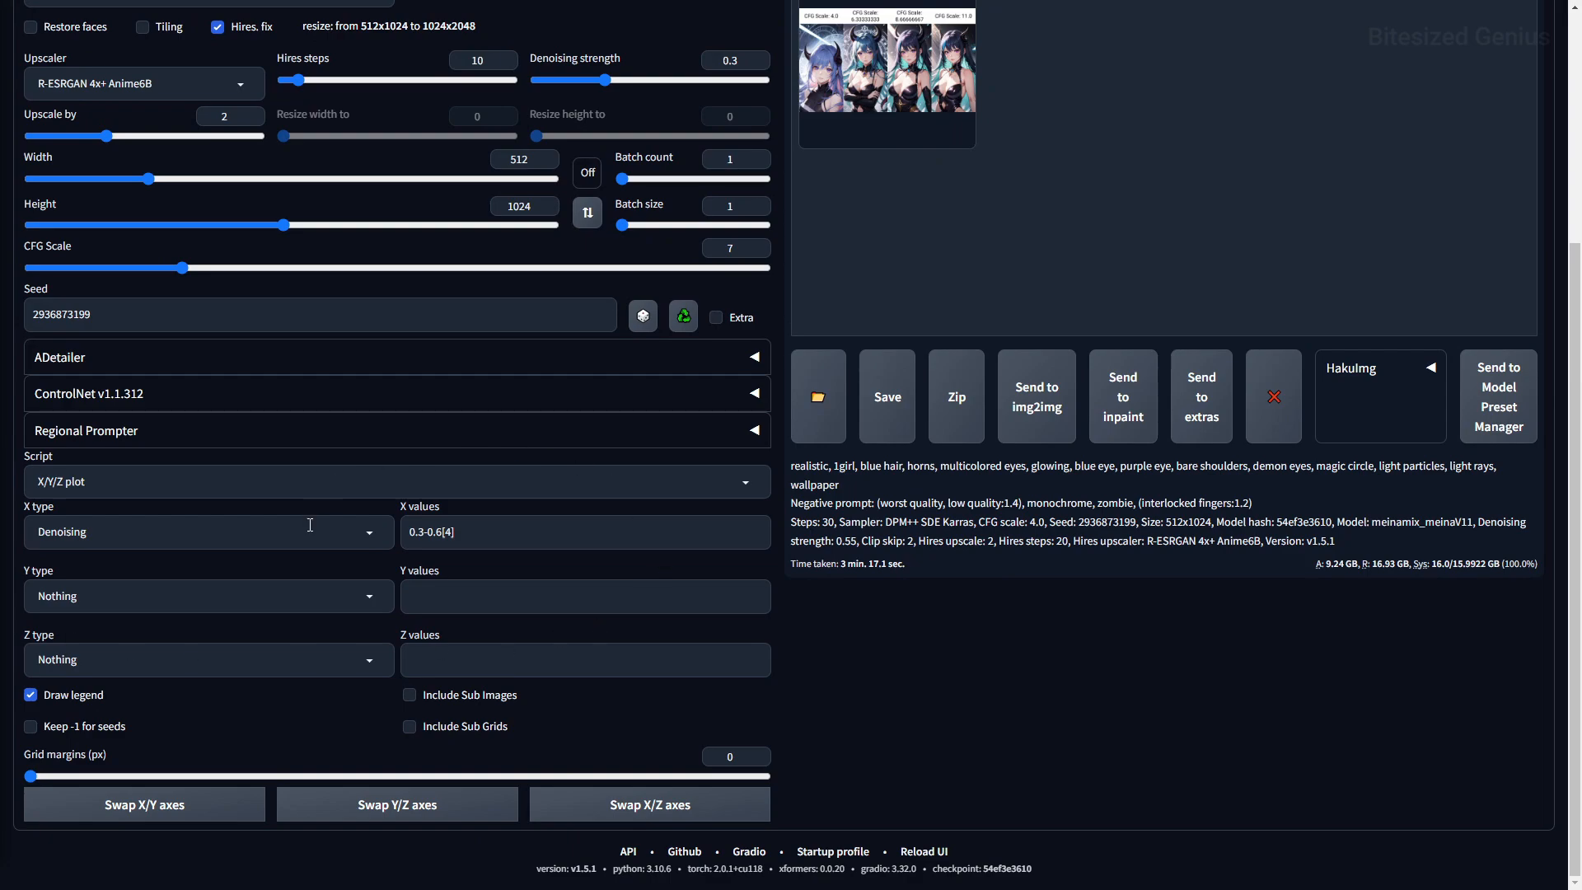
scroll(1409, 230, up, 4)
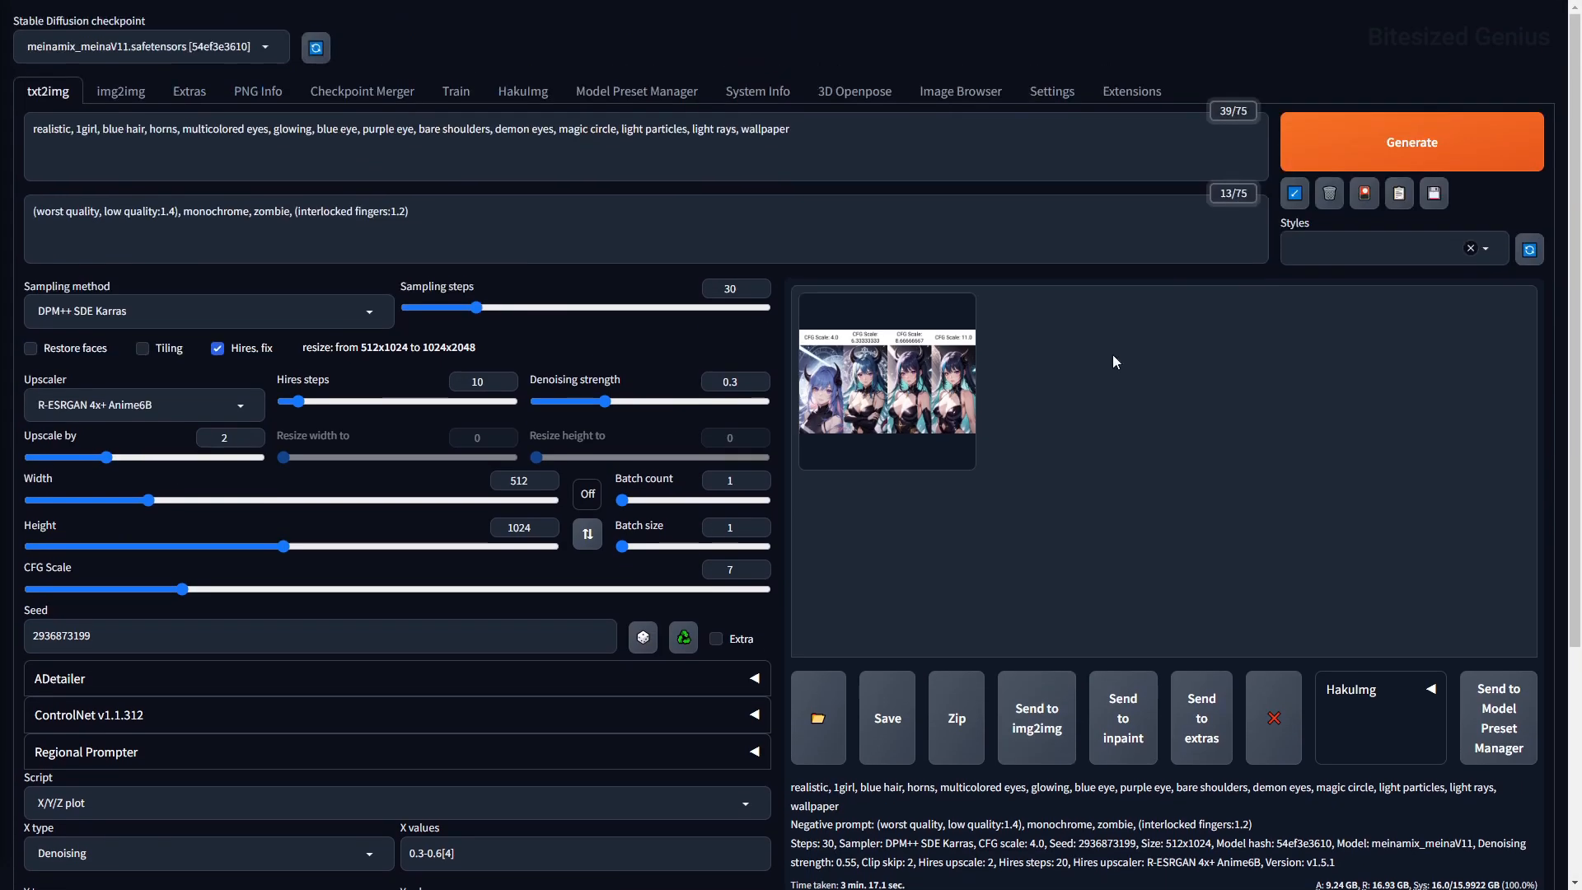
click(1394, 165)
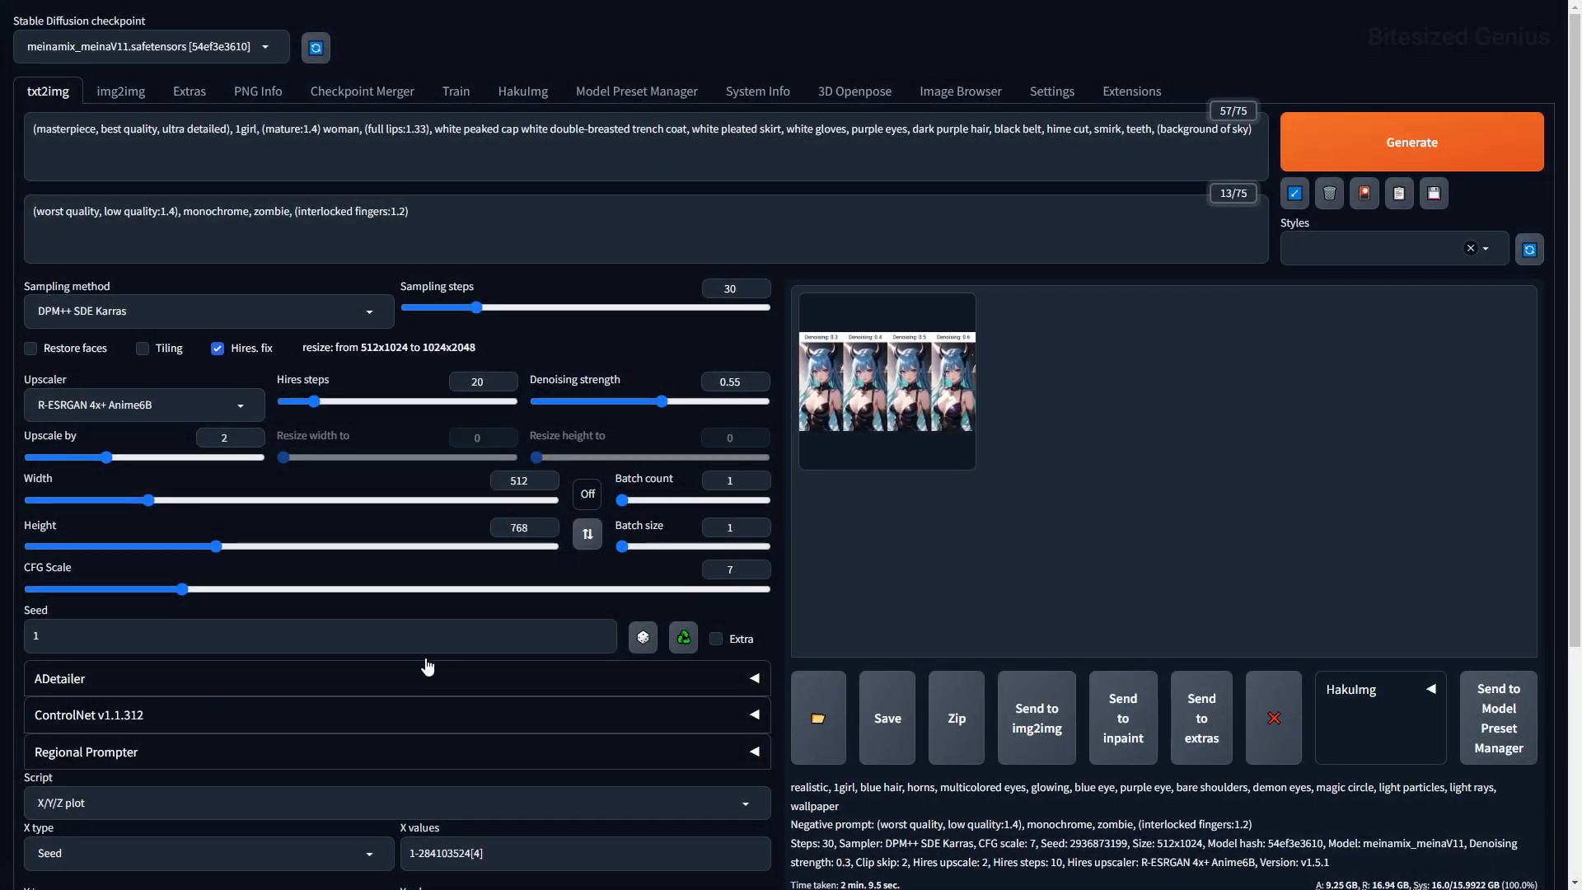
scroll(424, 663, down, 4)
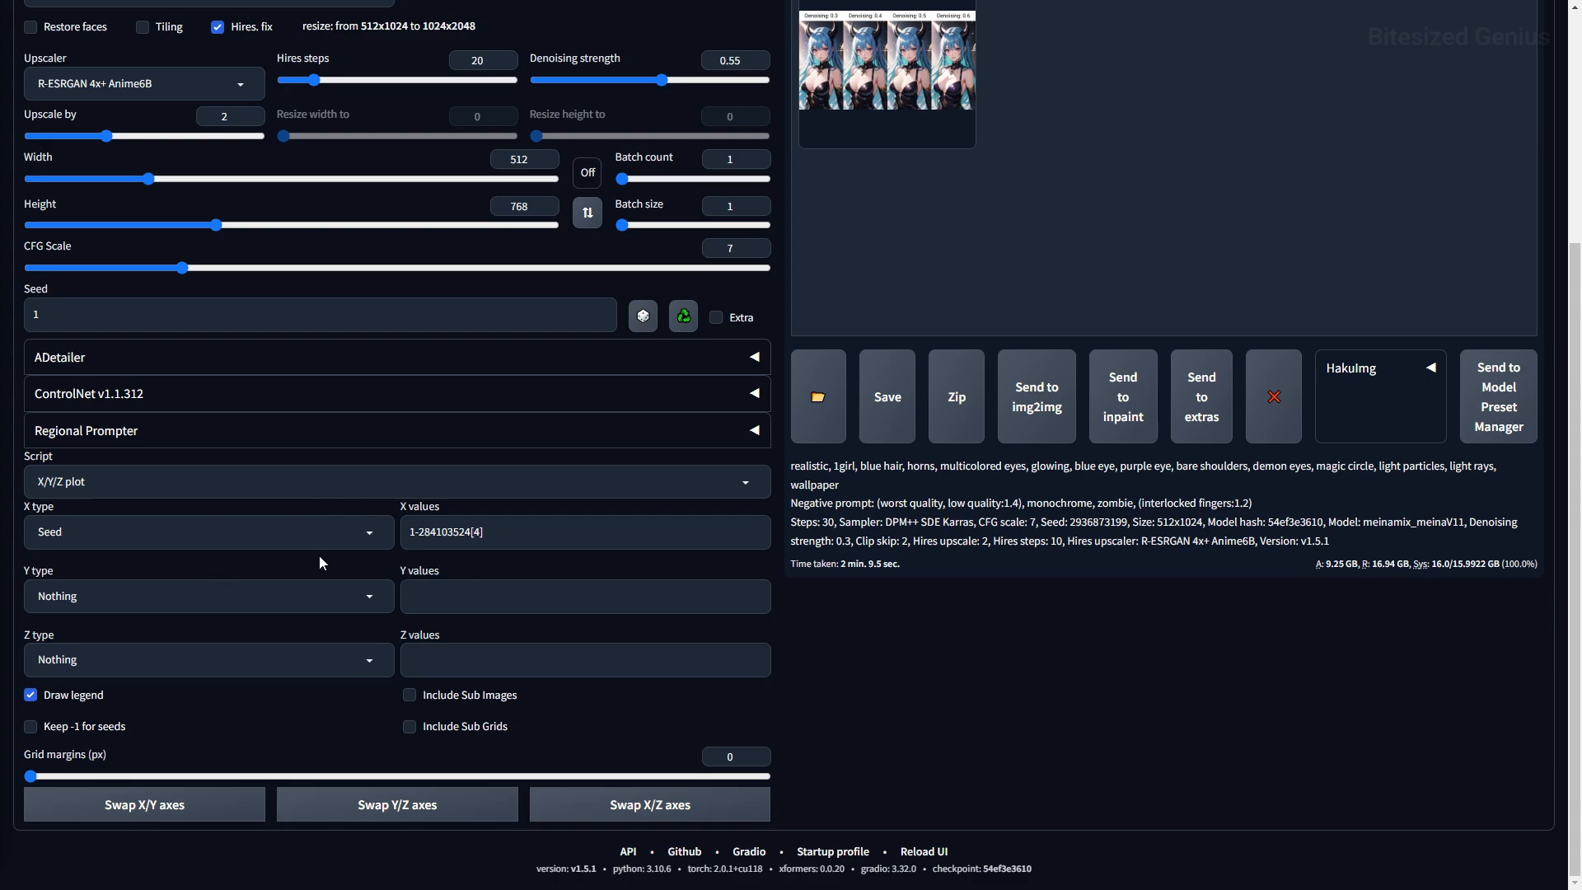
scroll(468, 534, up, 4)
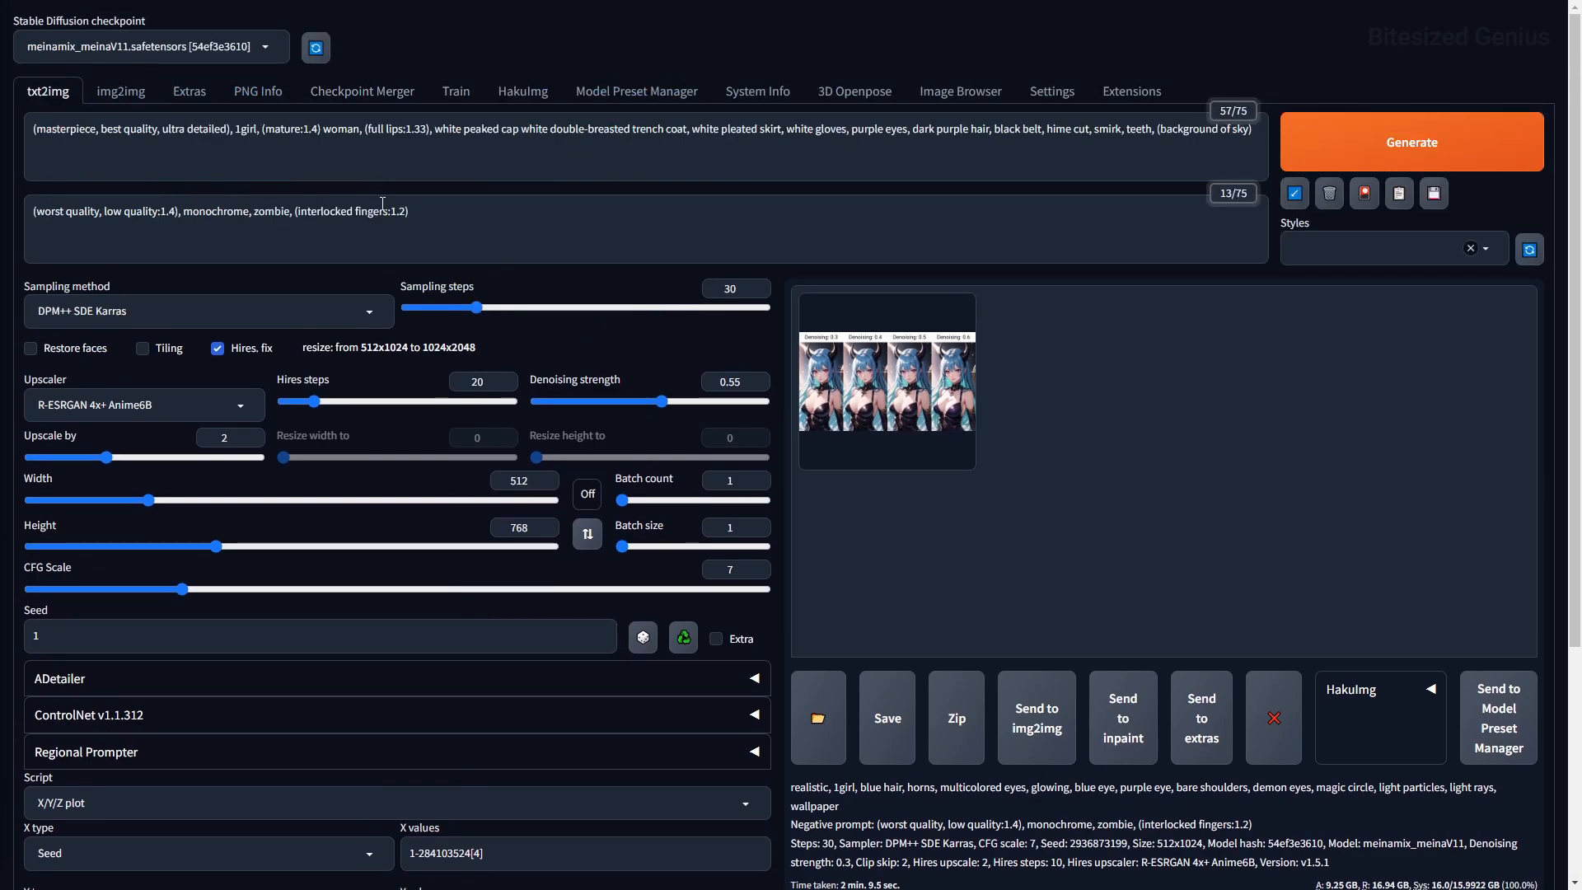
click(1413, 153)
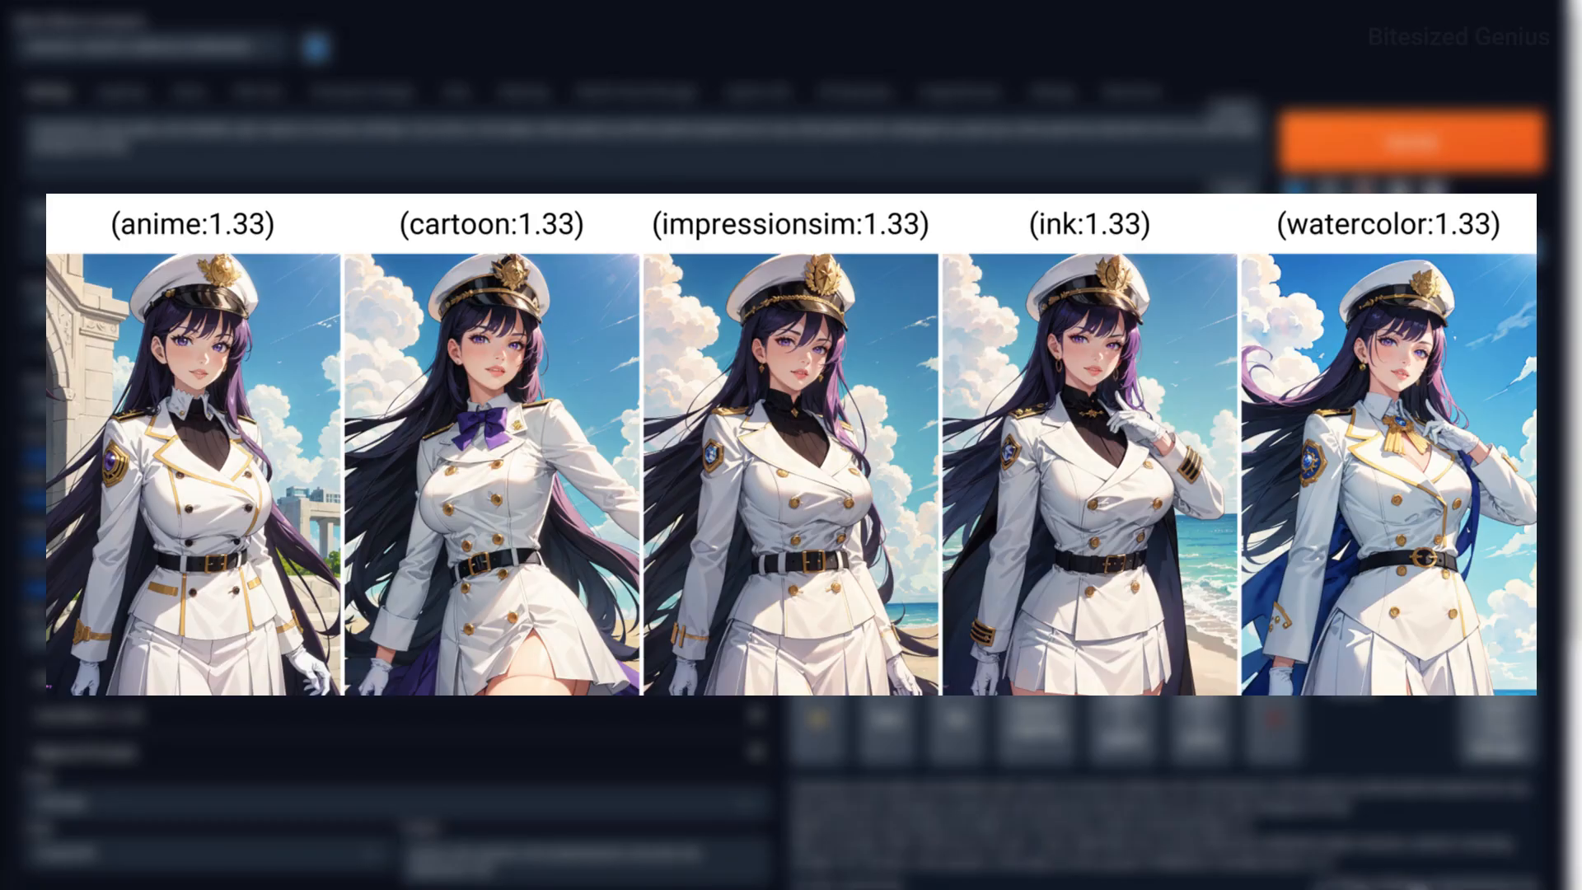
- Generate a Prompt S/R plot of the skin tones dark, tanned, olive, beige, light and purple
scroll(791, 445, down, 5)
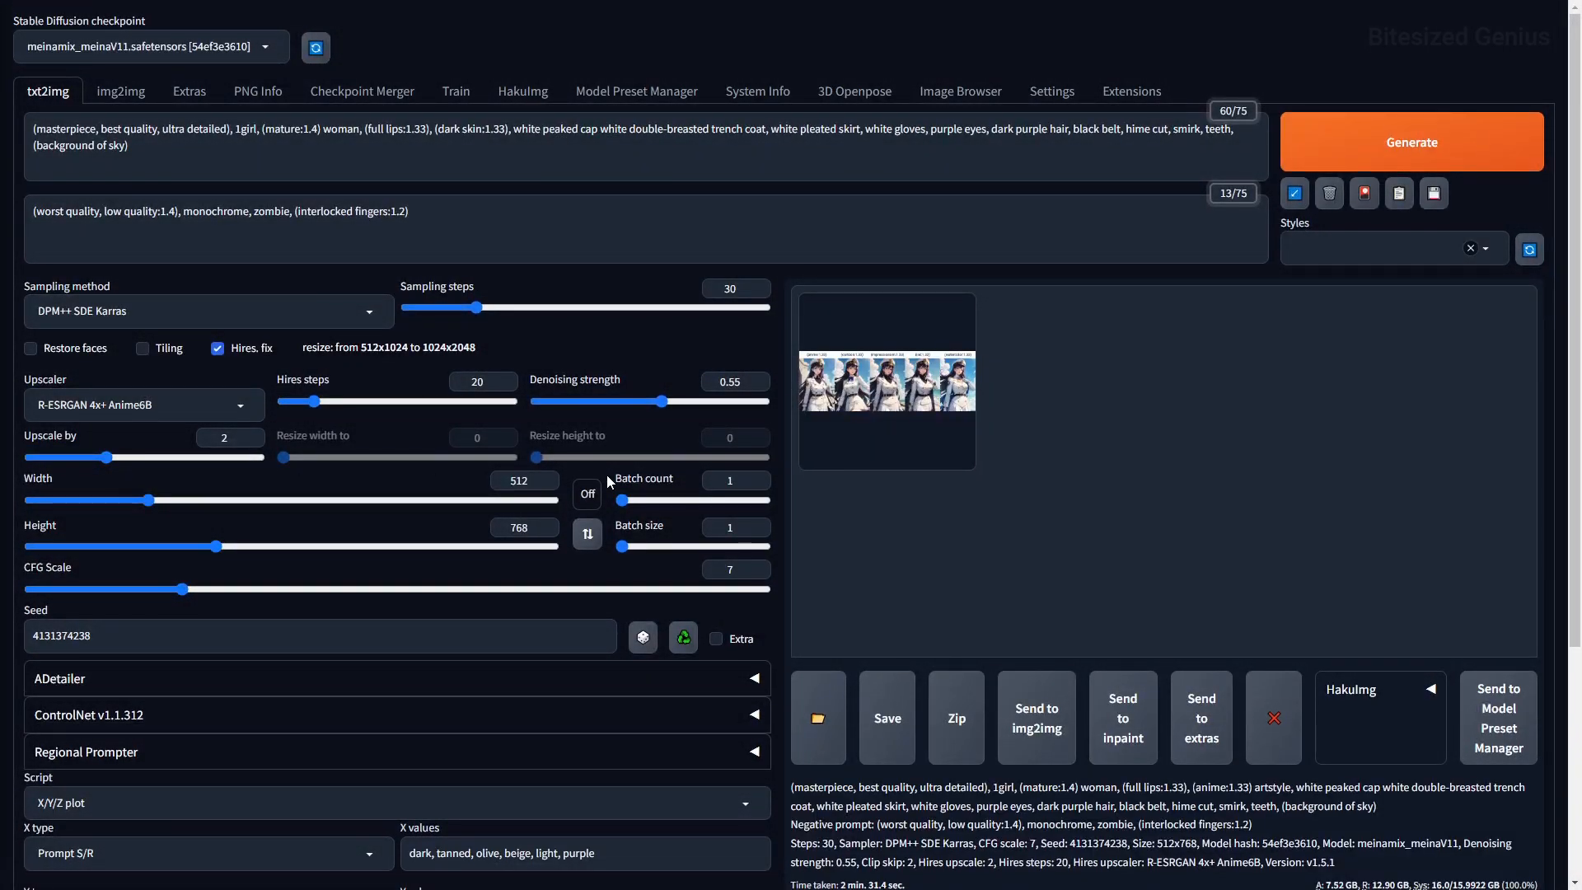
scroll(606, 476, down, 4)
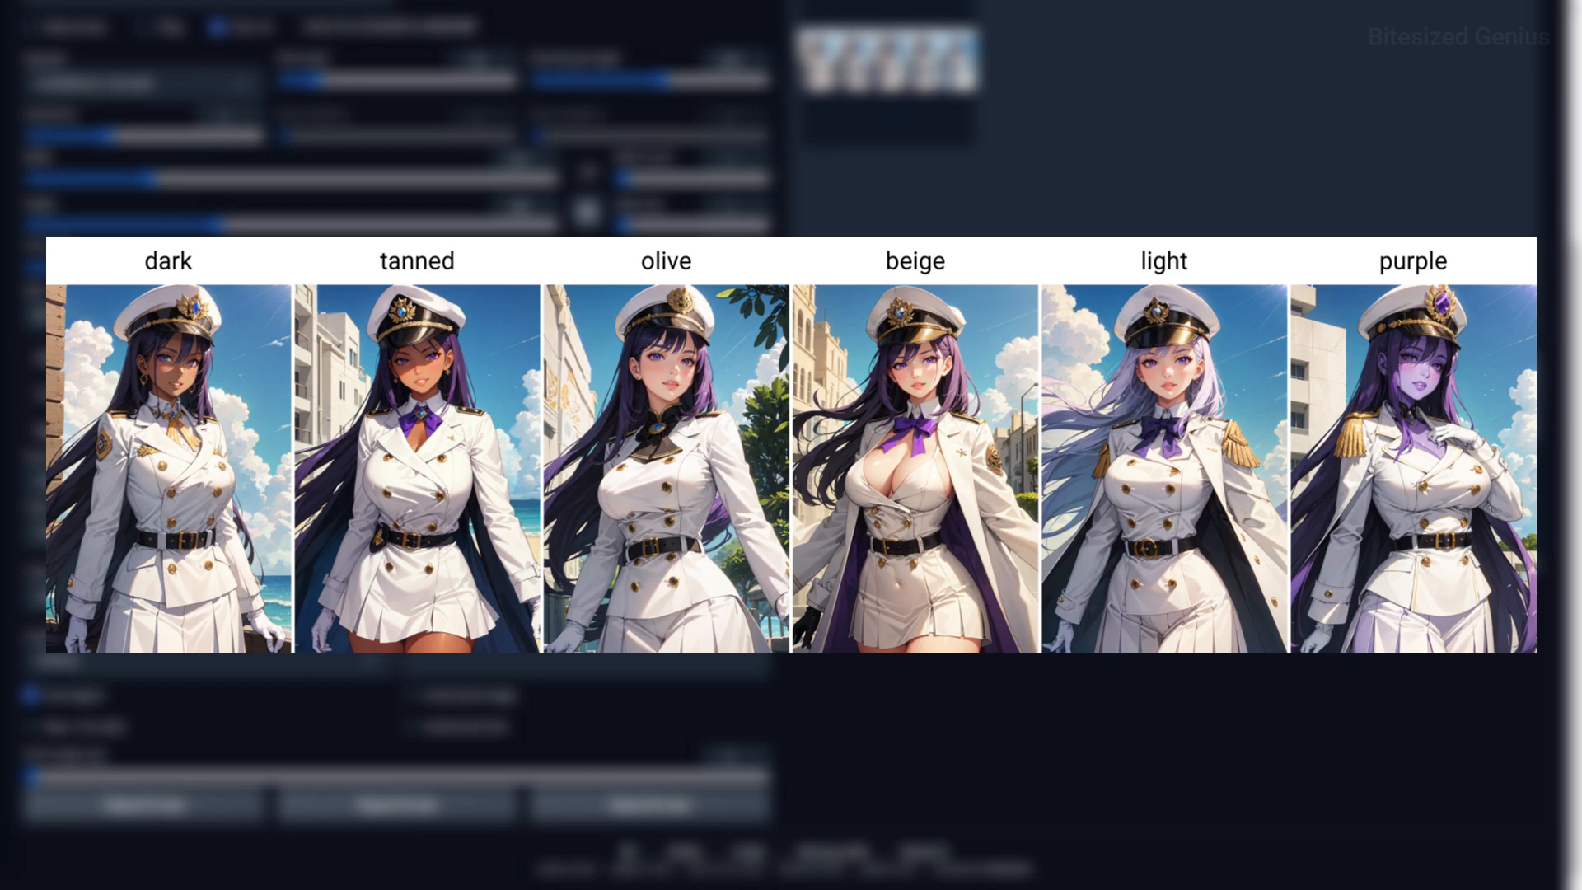
scroll(783, 445, up, 4)
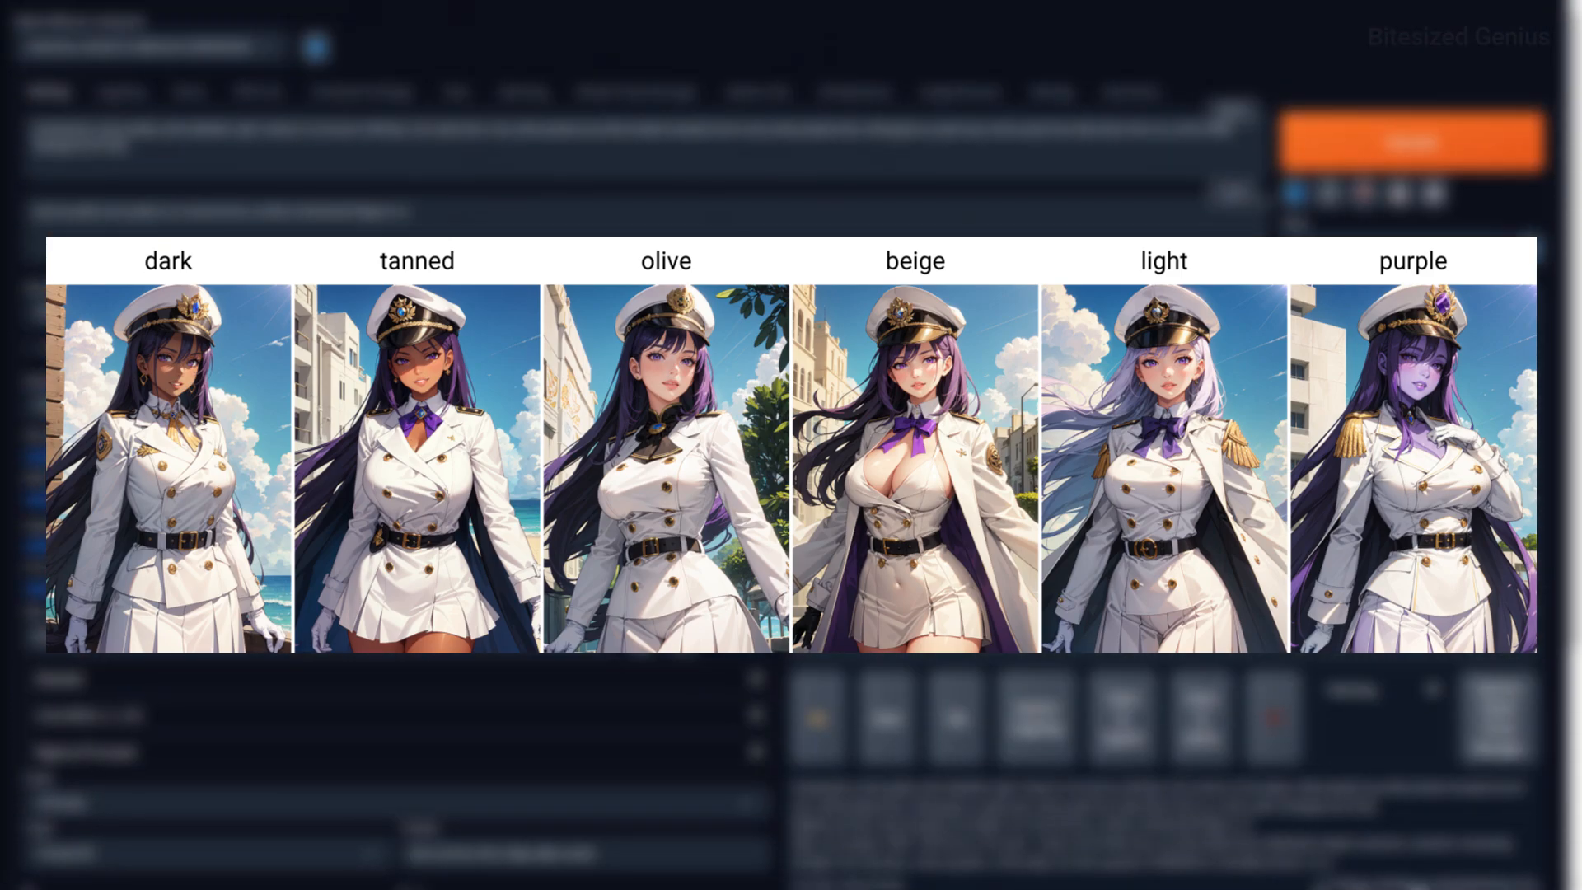
key(ctrl+Return)
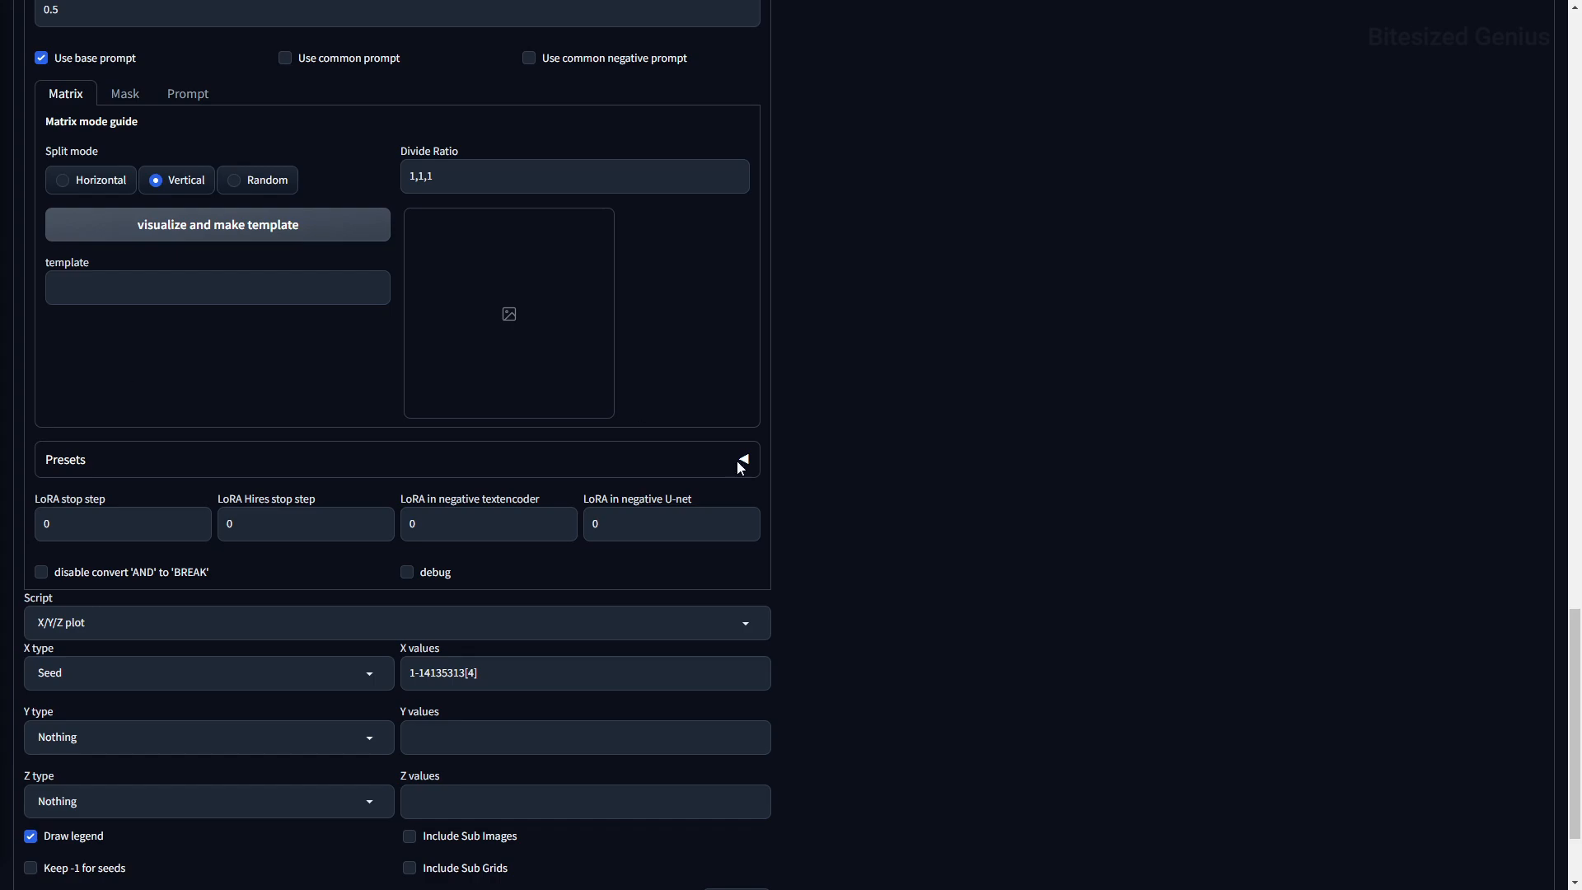
- Generate a seed plot of 1-14135313[4] using the BREAK-separated regional prompt, ADetailer and the ControlNet reference image
scroll(844, 486, up, 15)
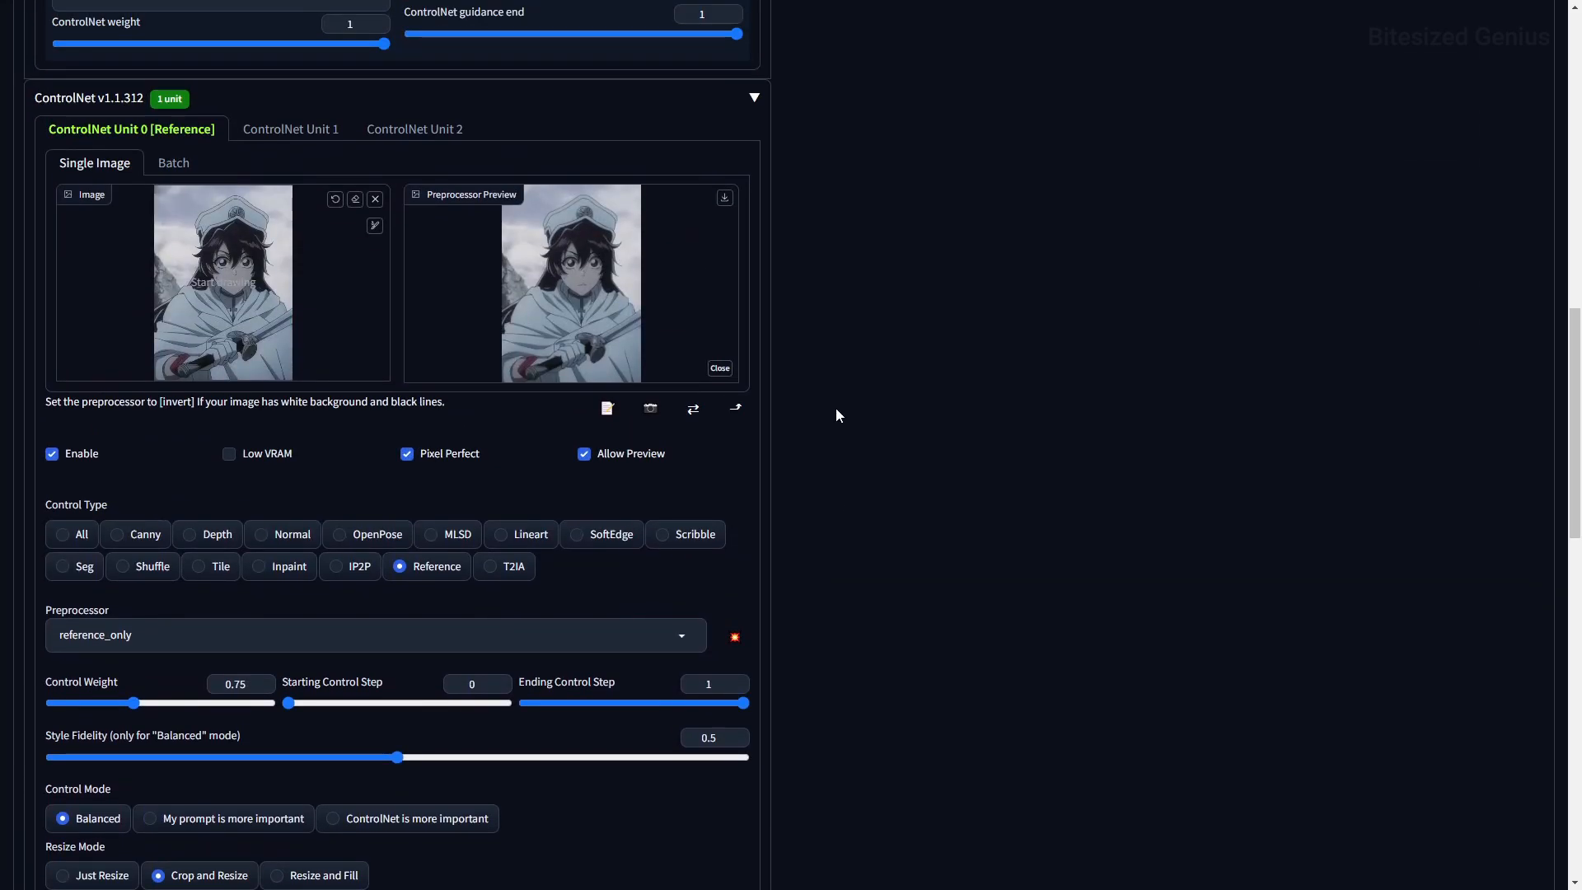
scroll(834, 463, up, 7)
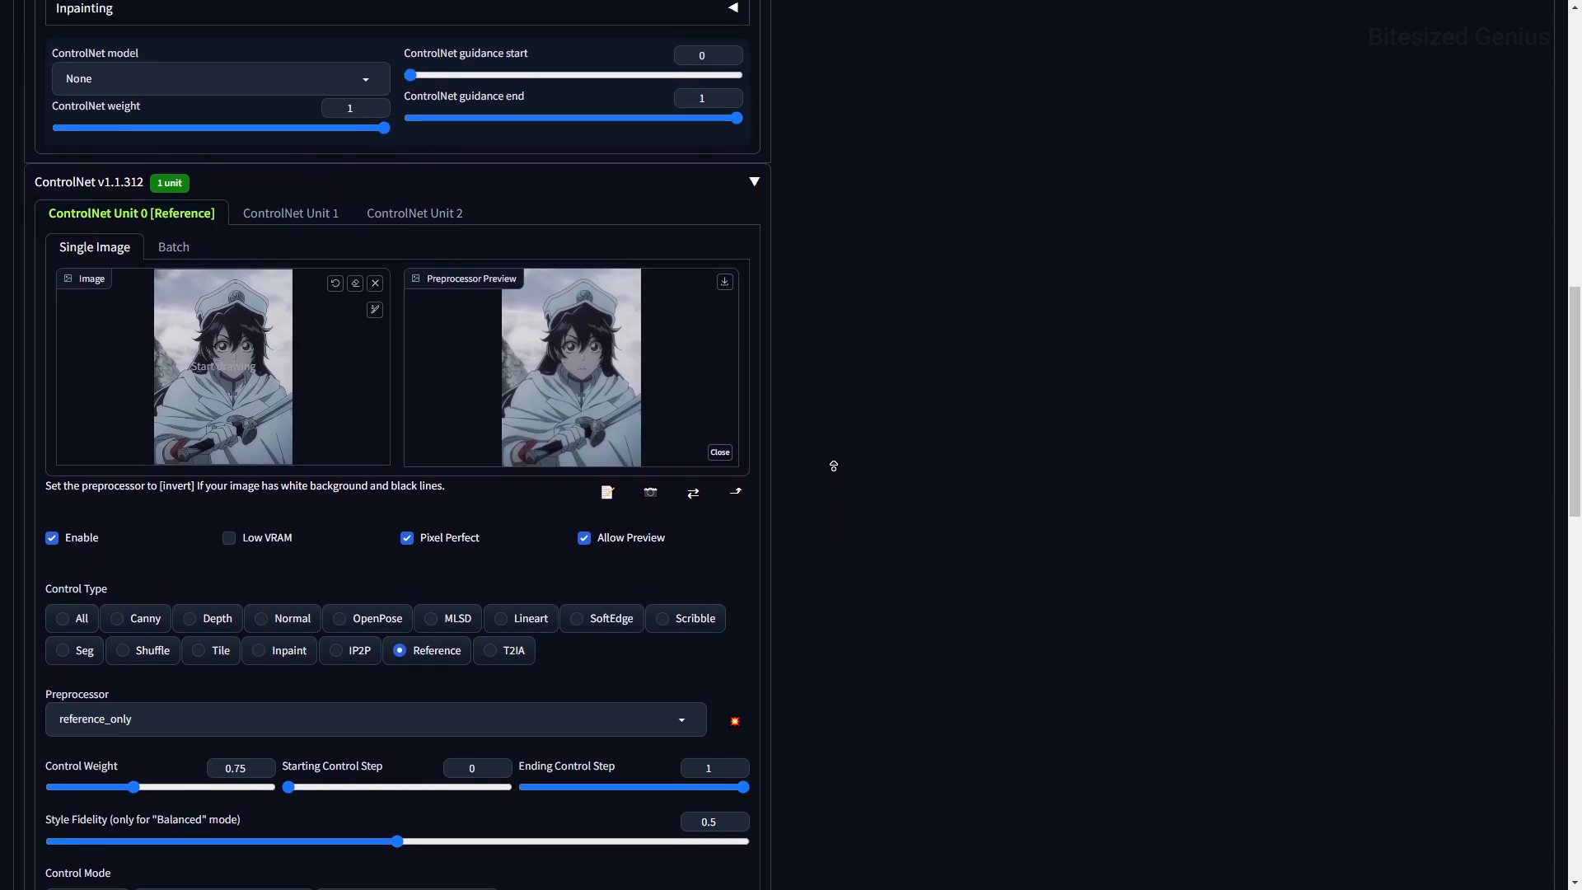
scroll(833, 467, up, 3)
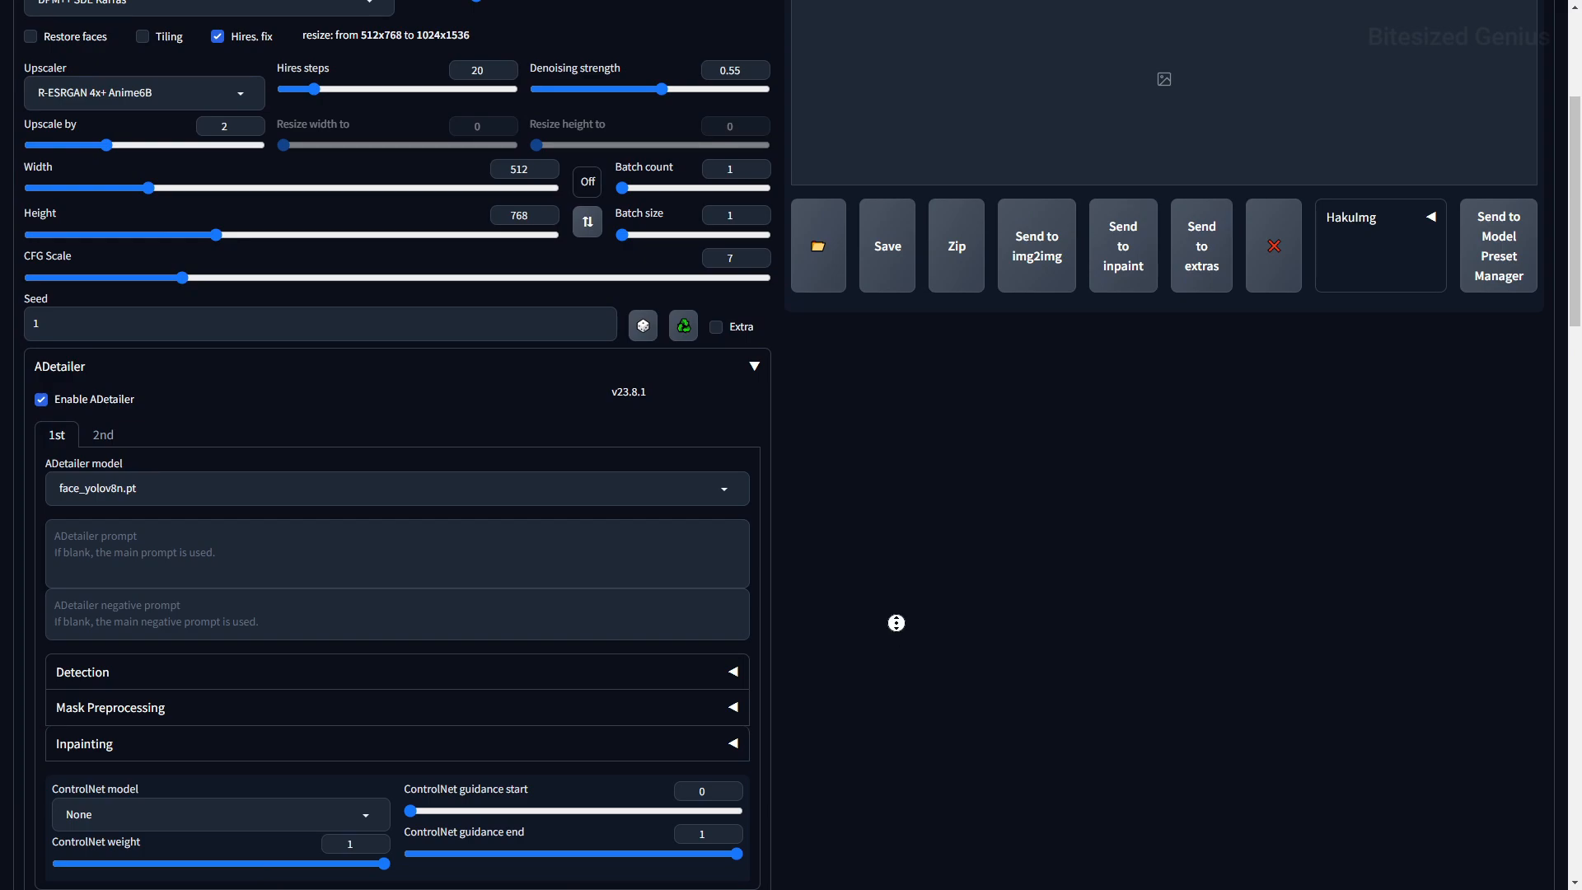
scroll(895, 622, up, 4)
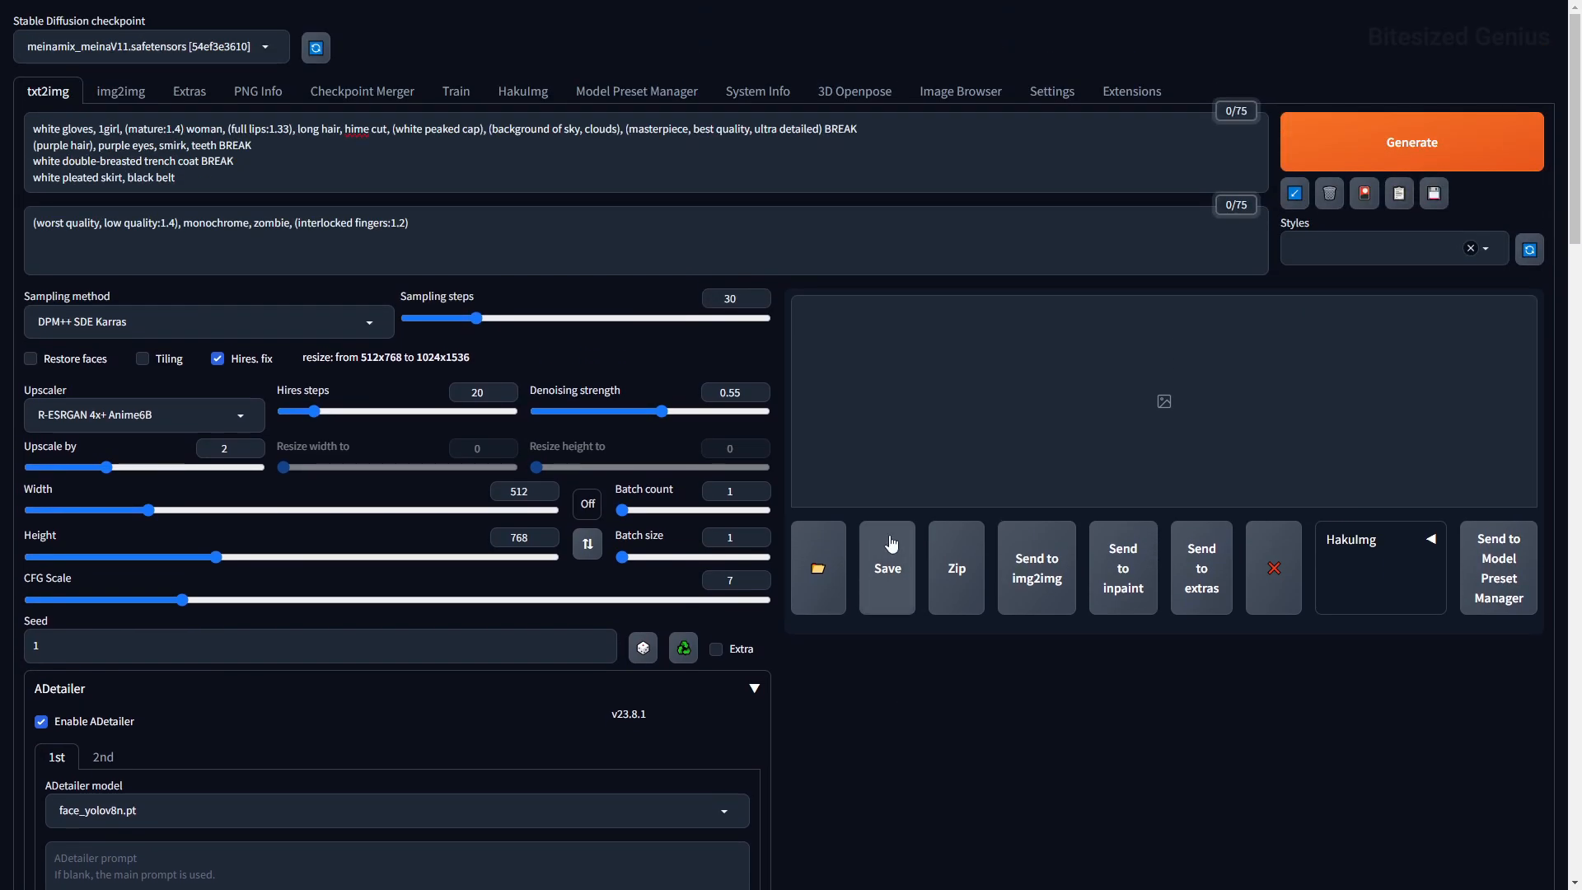
click(1434, 144)
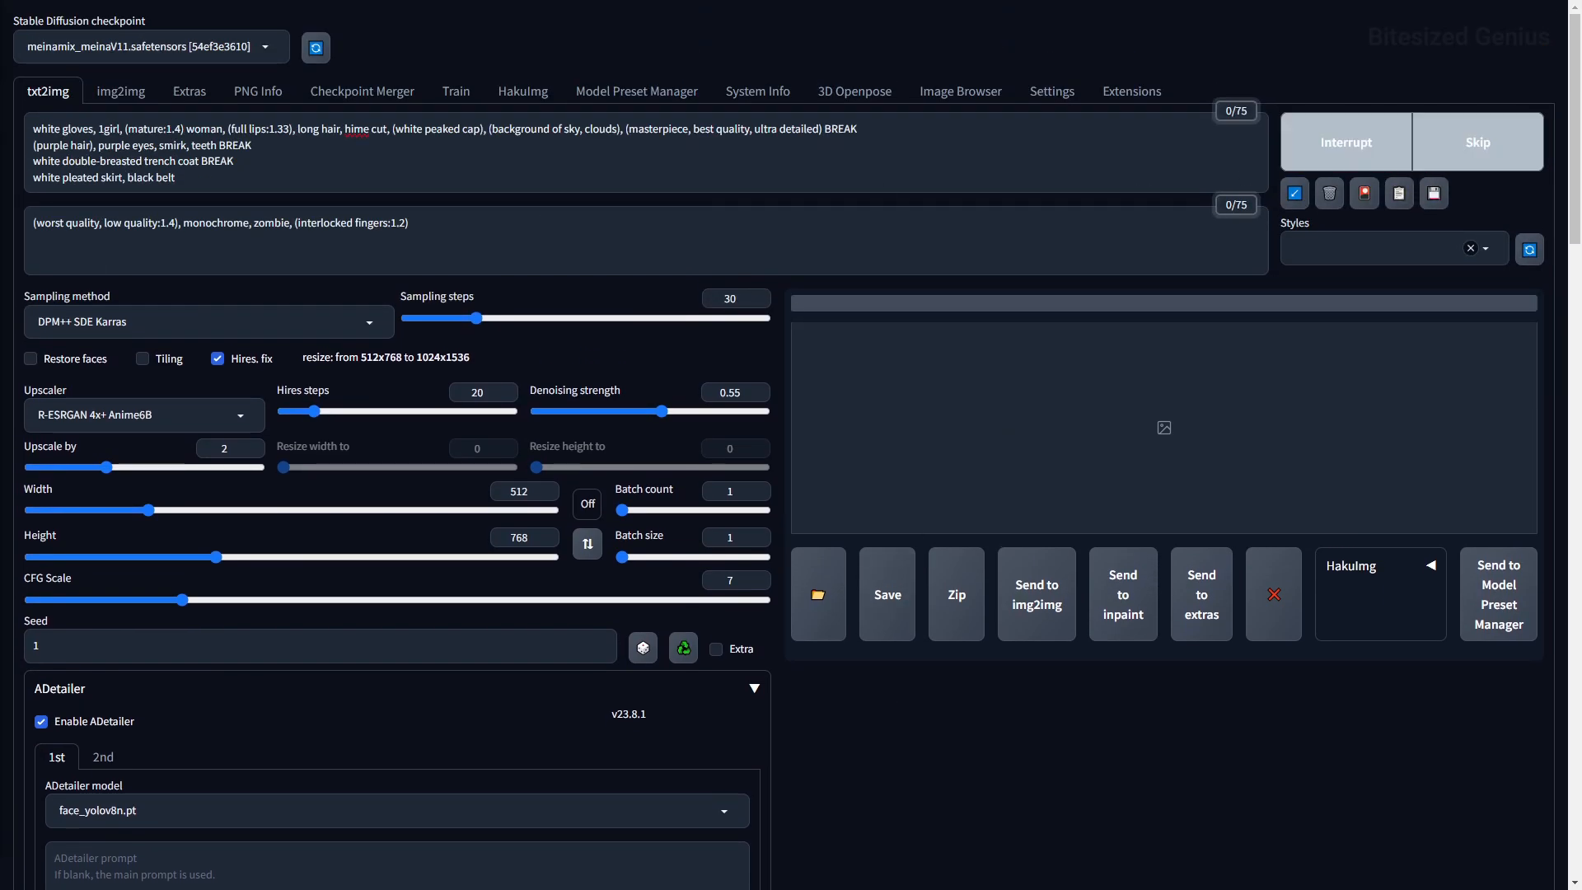
- Review the ControlNet reference unit, ADetailer and main generation settings
scroll(839, 393, down, 15)
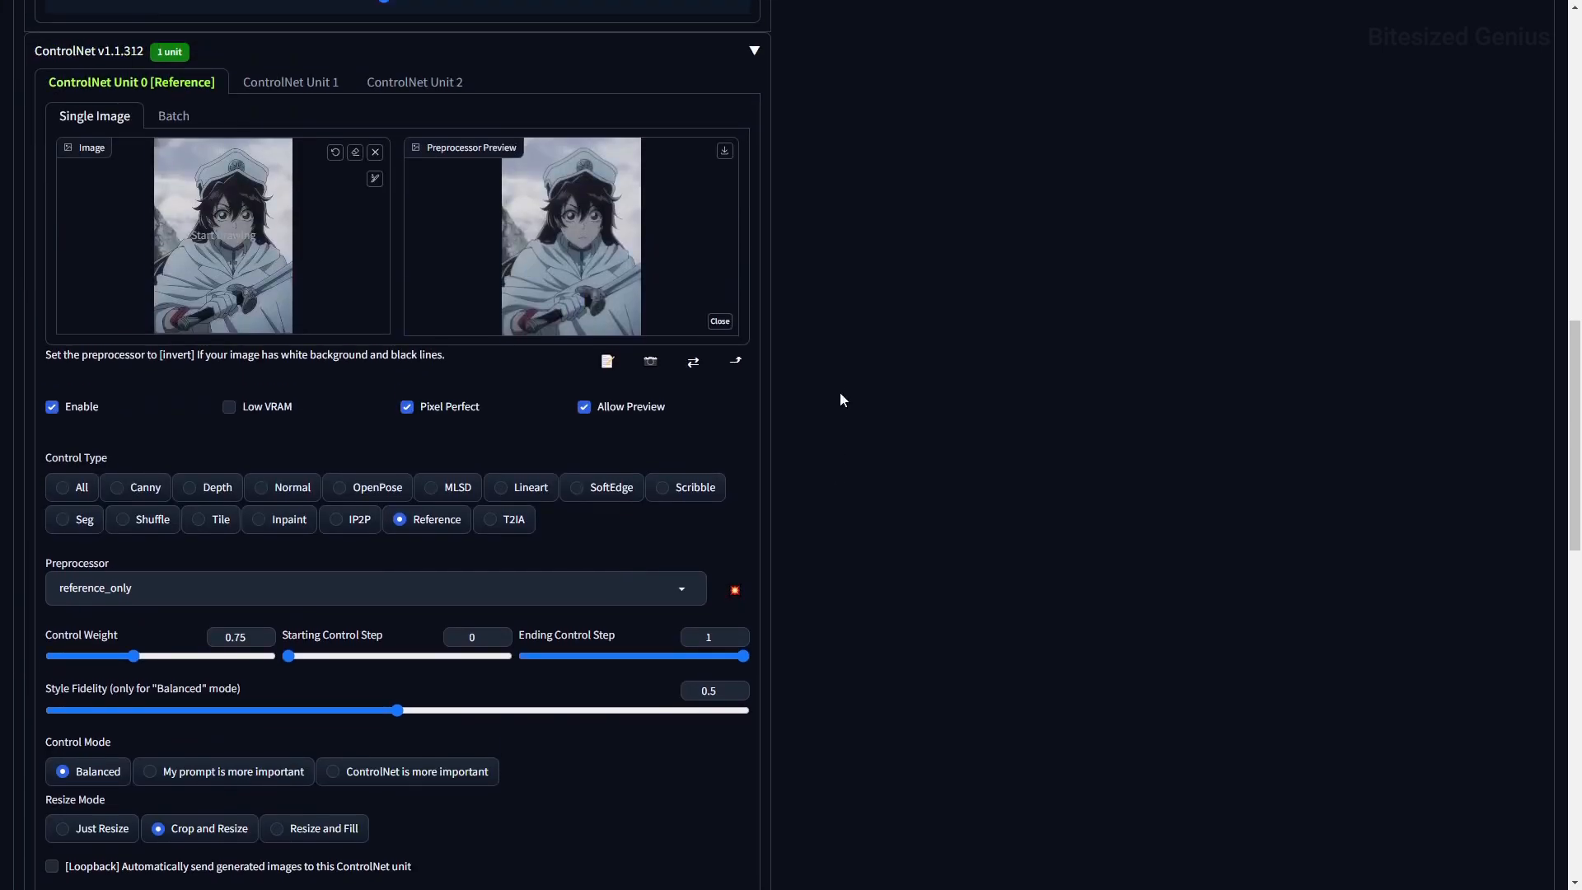
scroll(836, 408, up, 1)
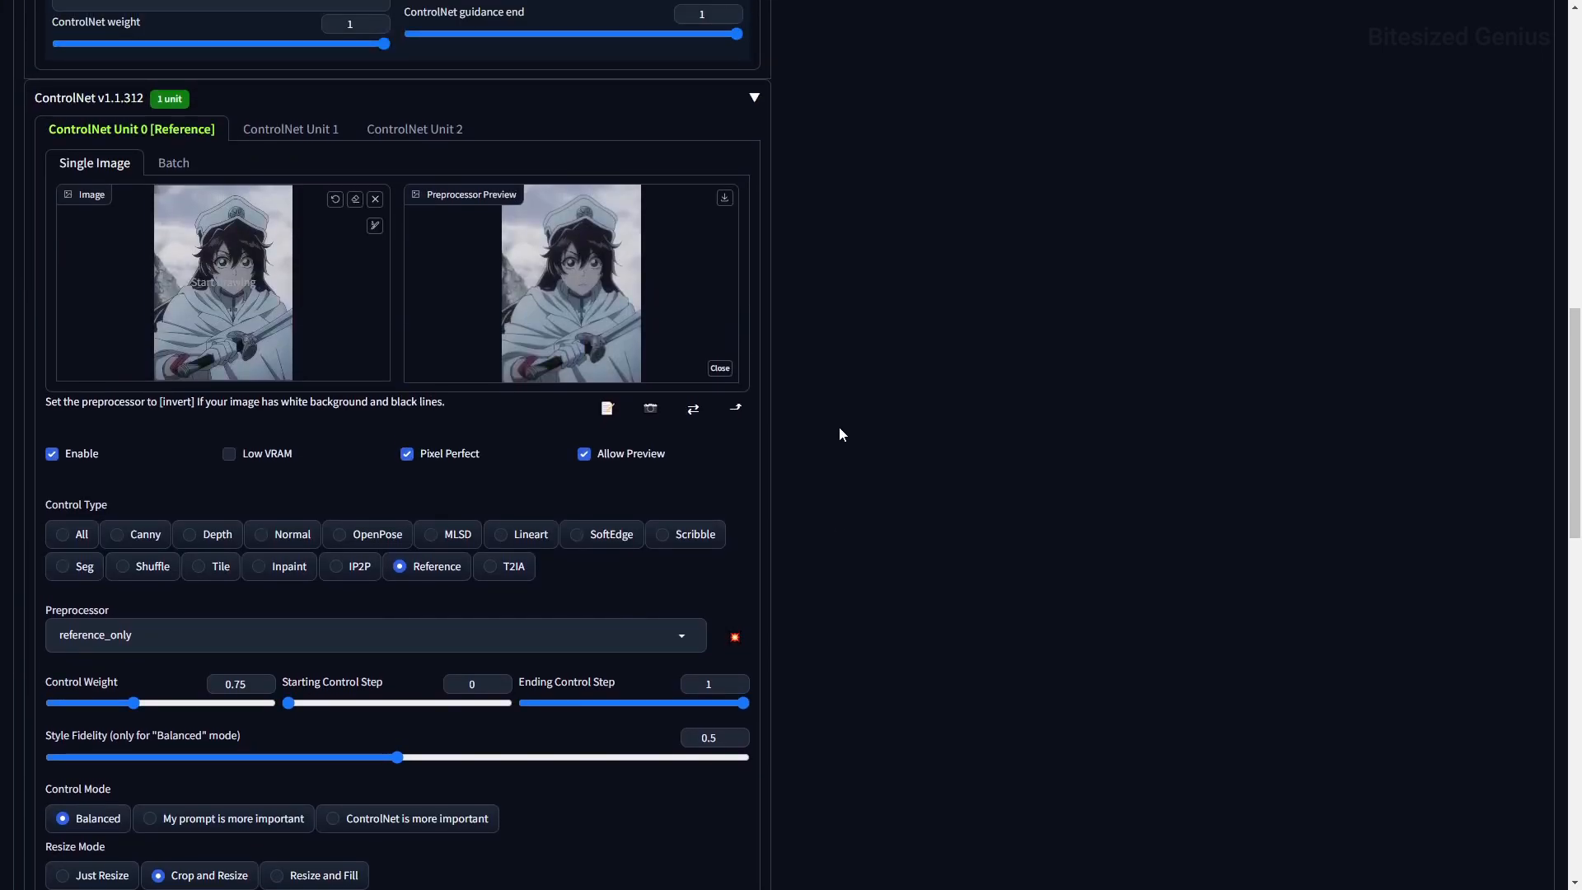
scroll(837, 535, up, 8)
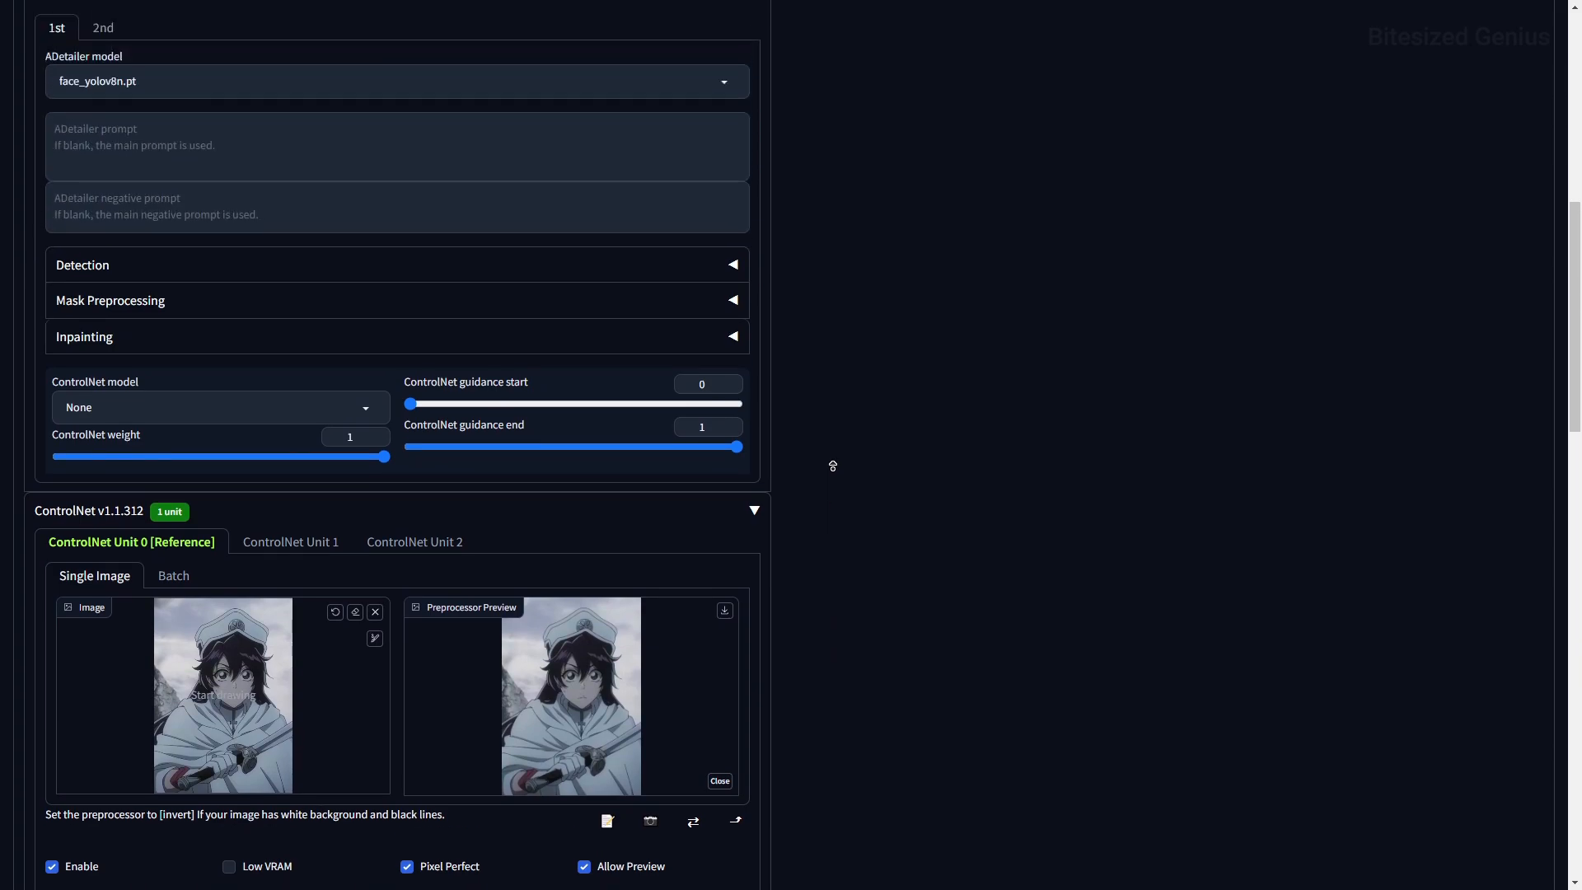
scroll(832, 469, up, 2)
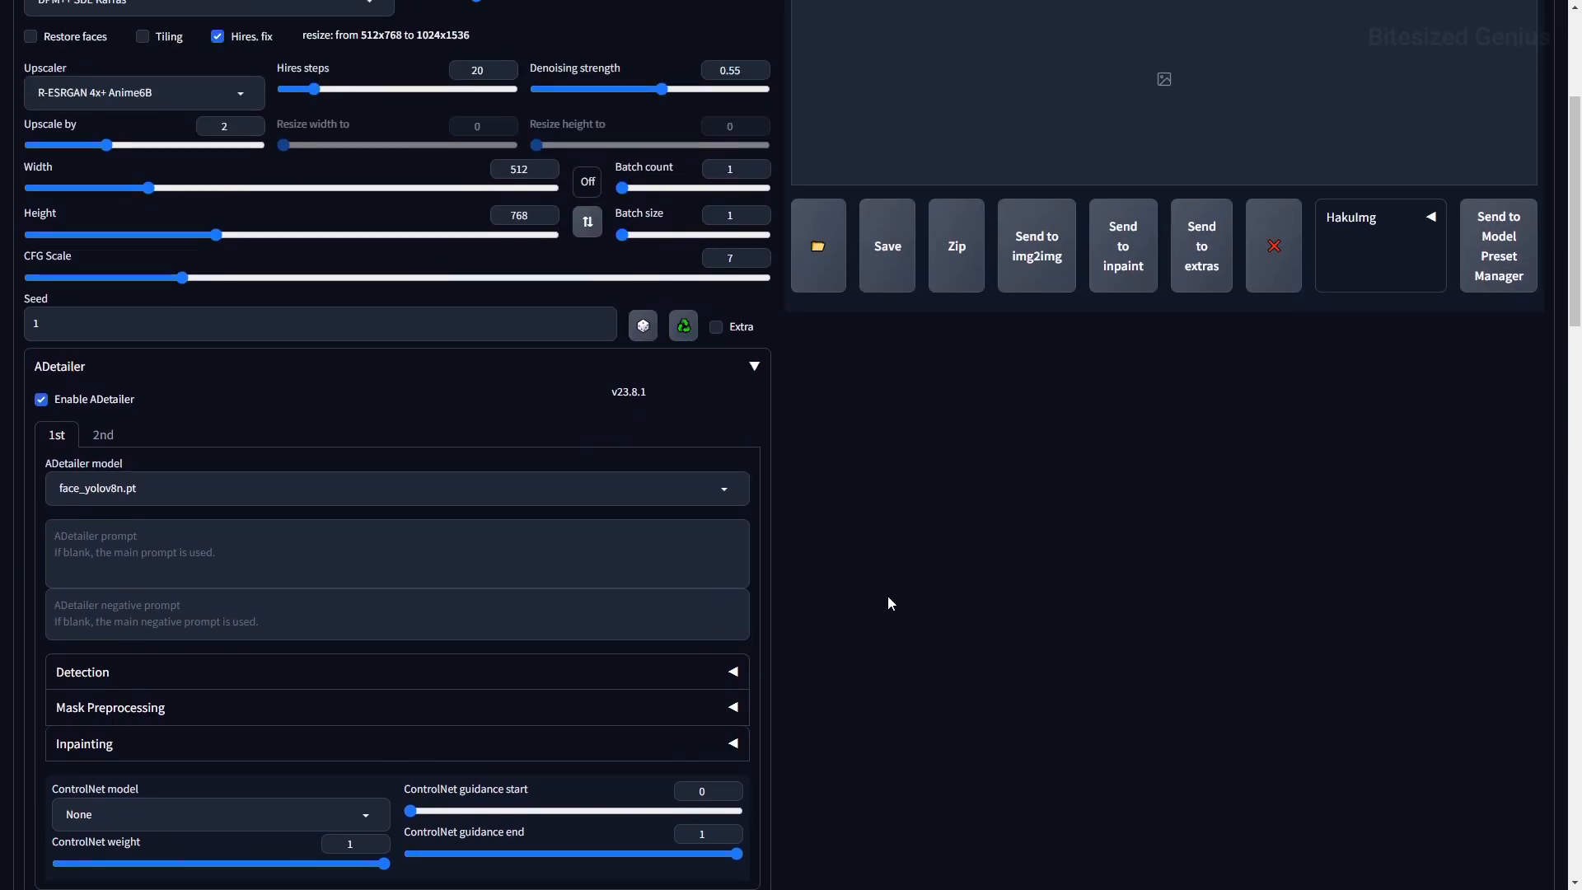
scroll(897, 577, up, 4)
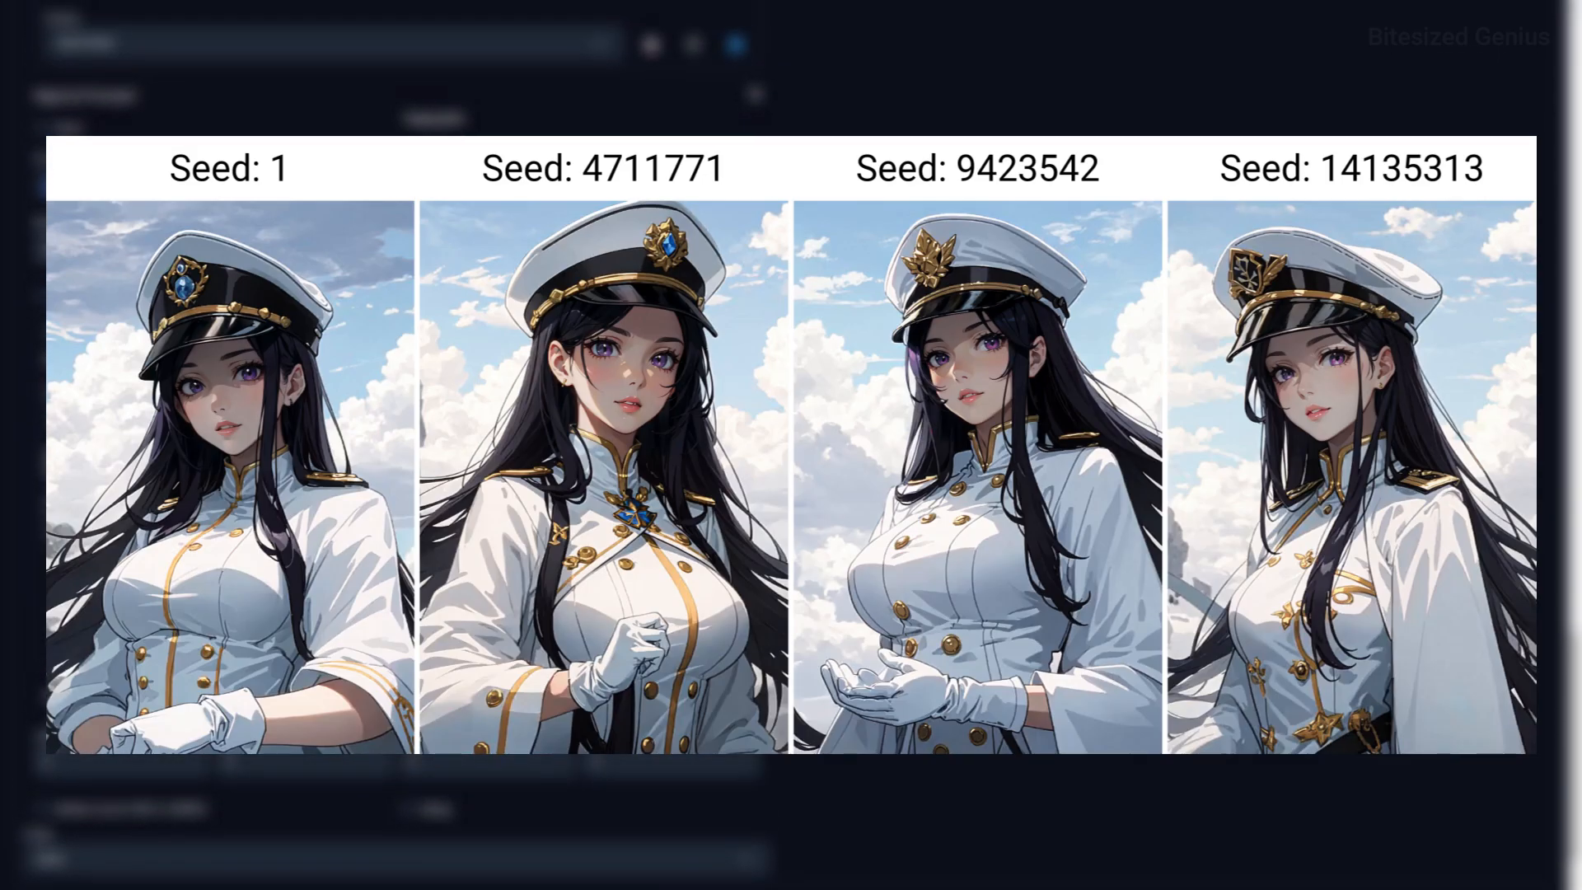
- Bring the officer image into Inpaint sketch and paint over the gold chest buttons and sleeve trim in off-white
scroll(1037, 622, up, 6)
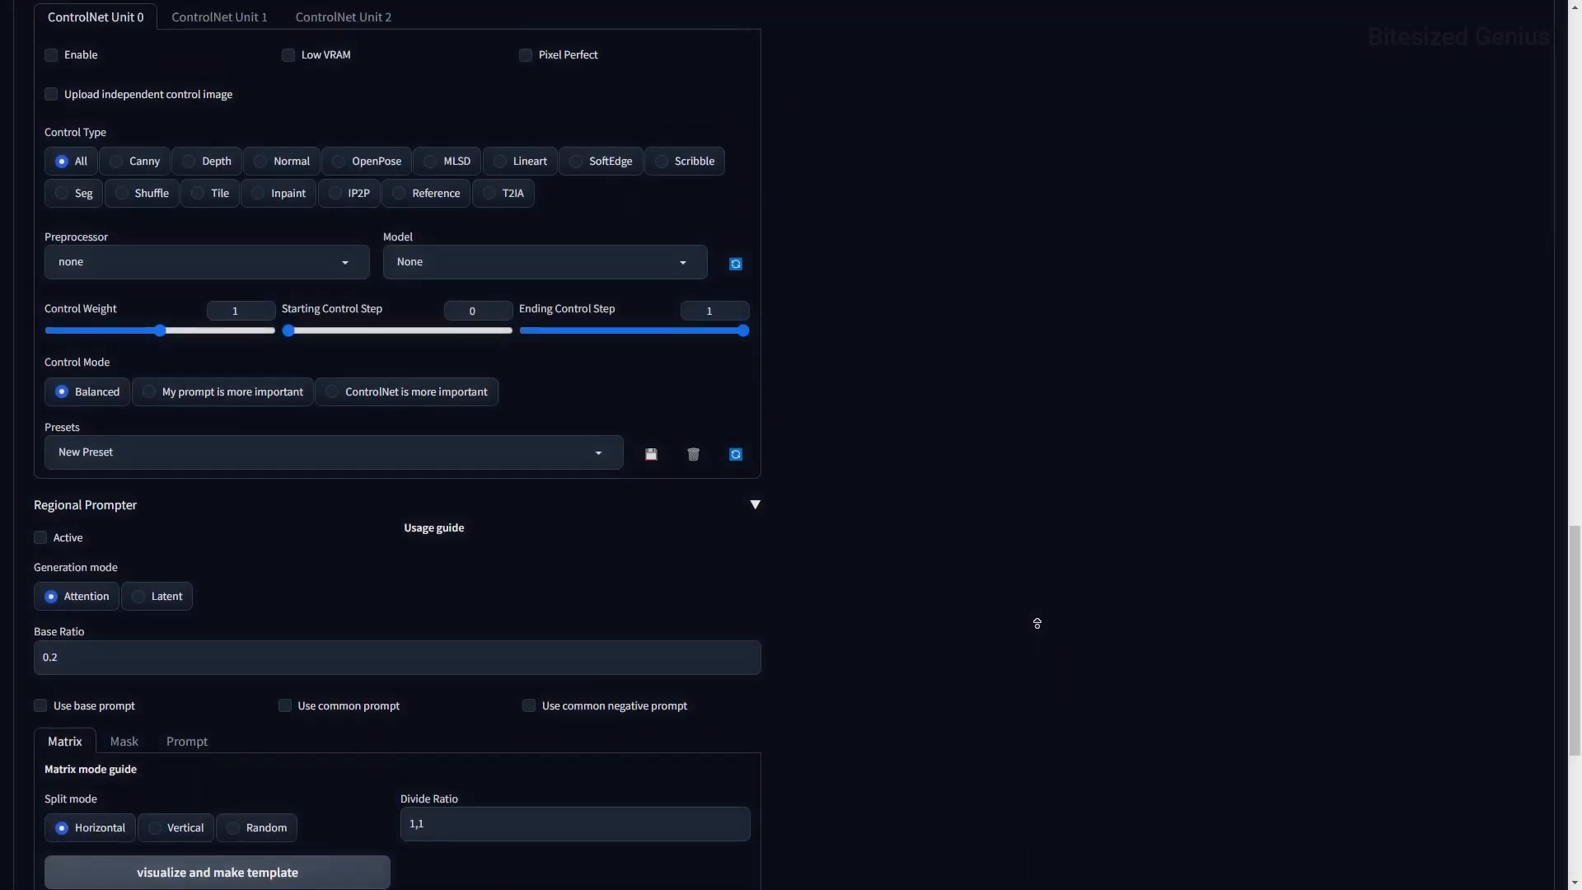
scroll(1036, 623, up, 6)
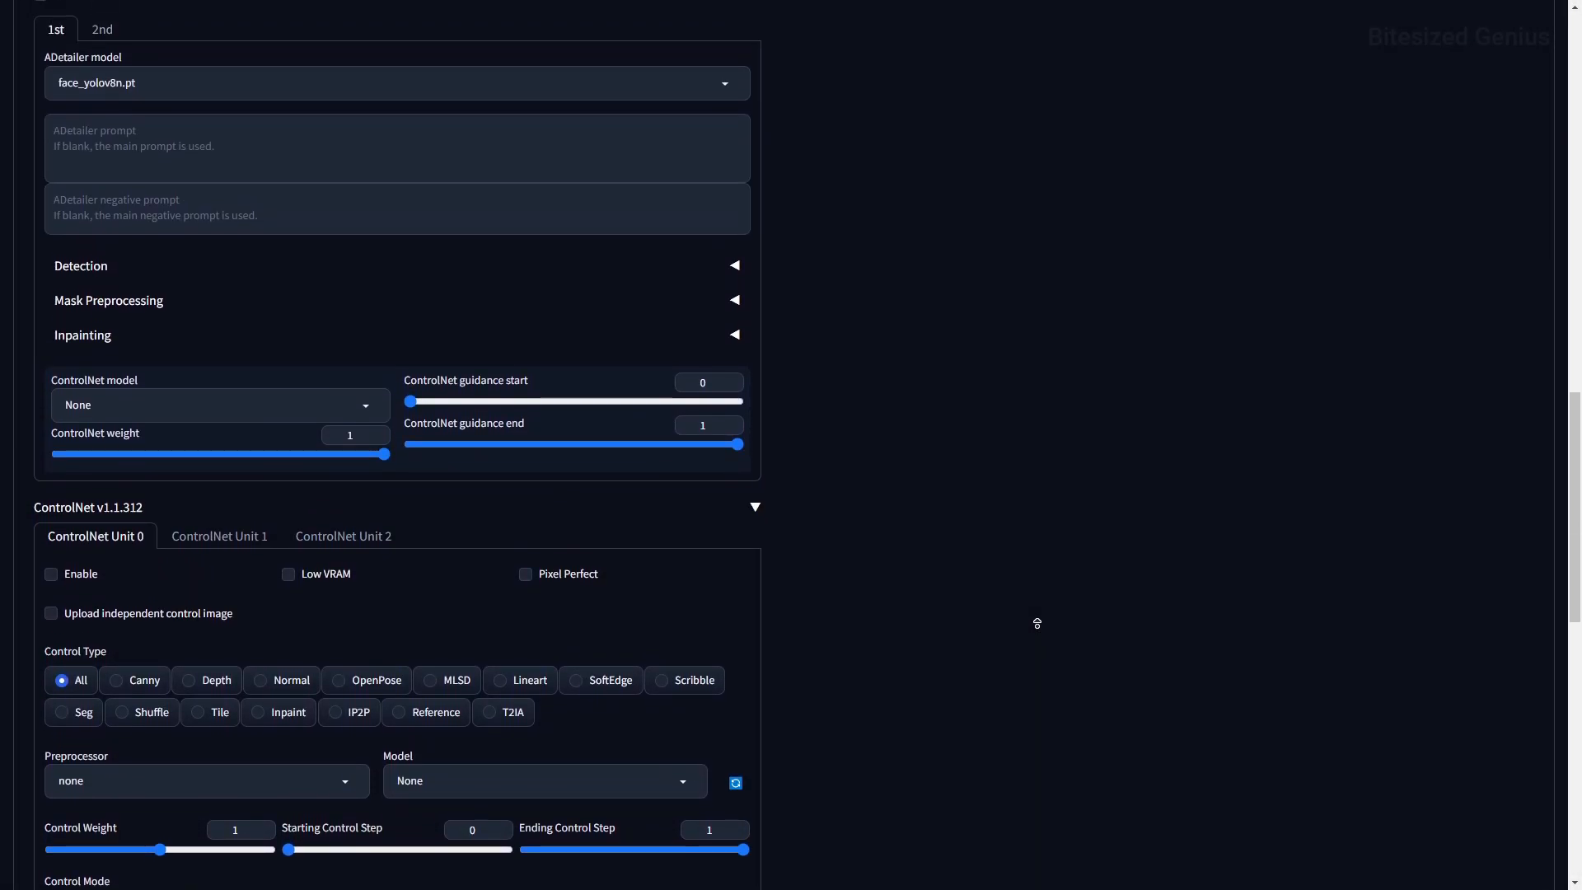
scroll(1036, 623, up, 6)
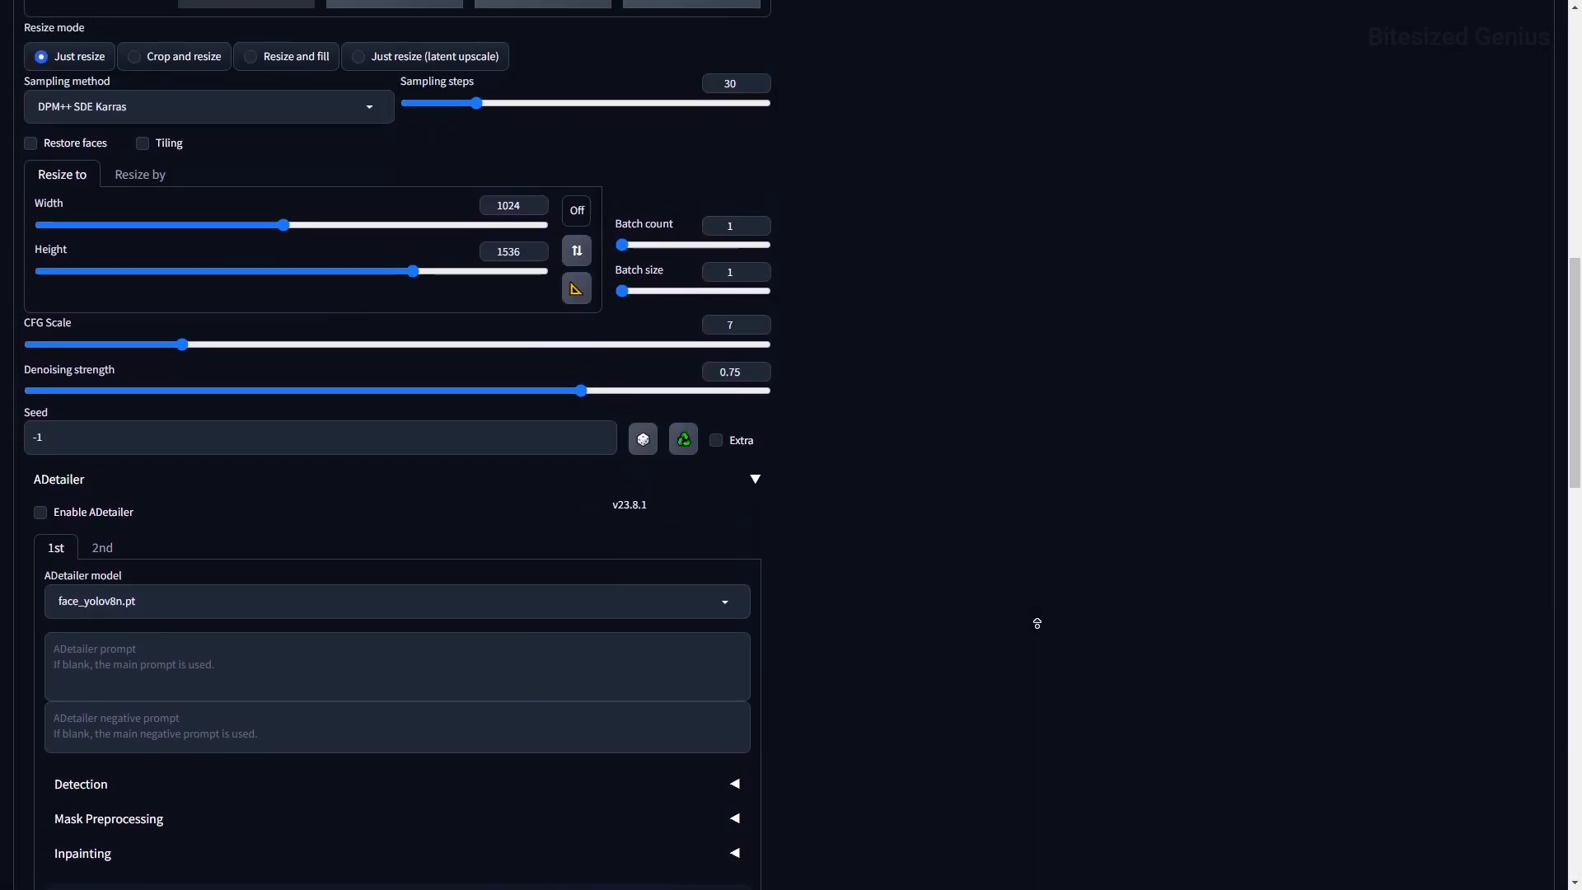
scroll(1036, 623, up, 6)
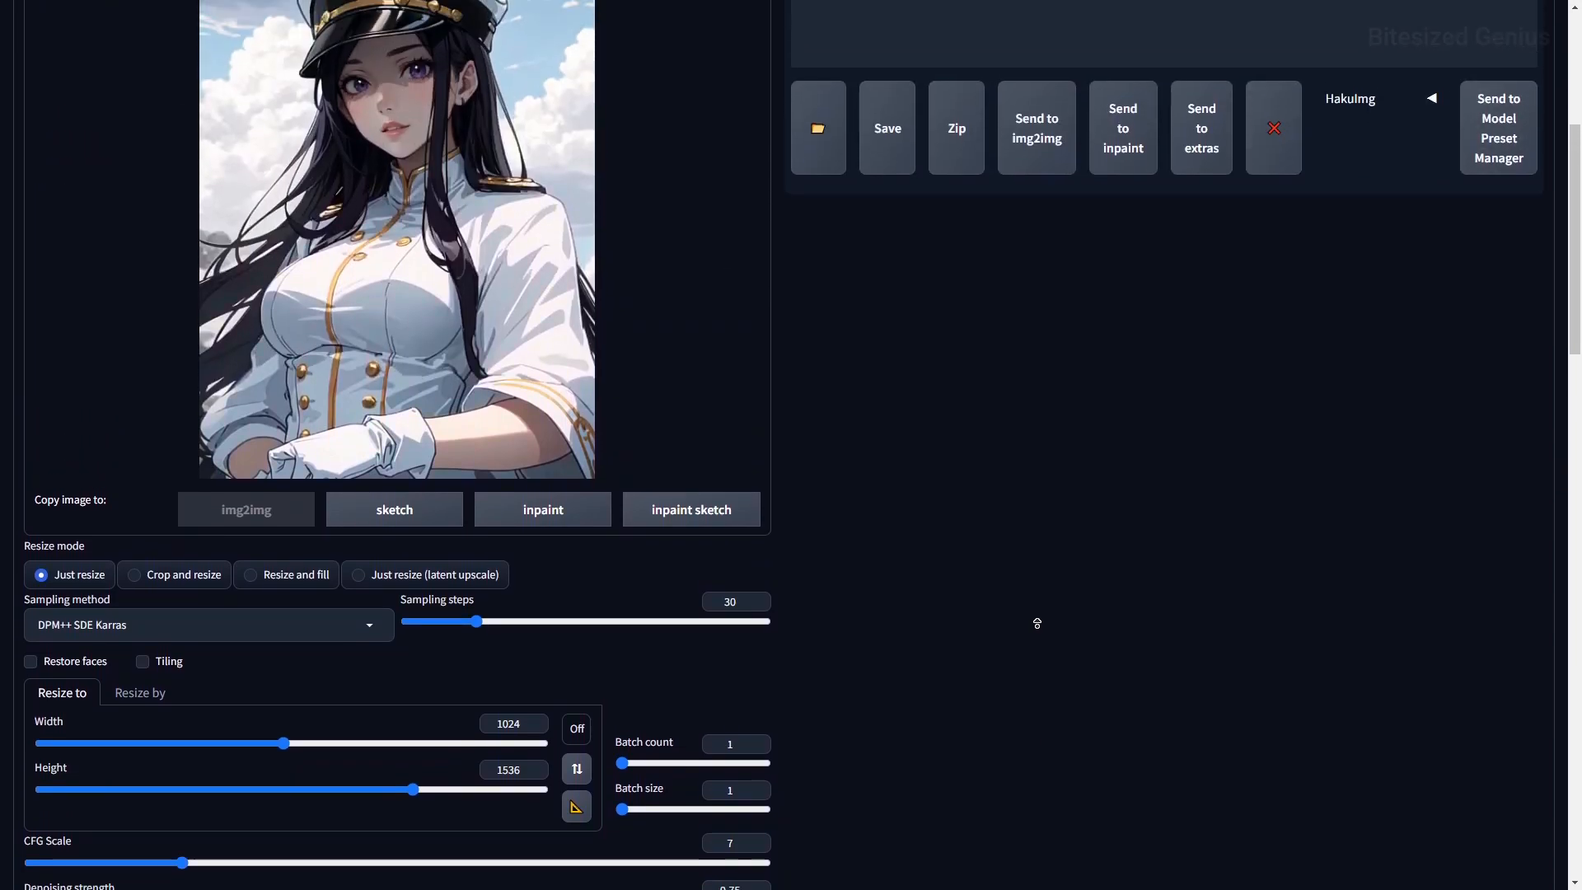
scroll(1037, 623, up, 2)
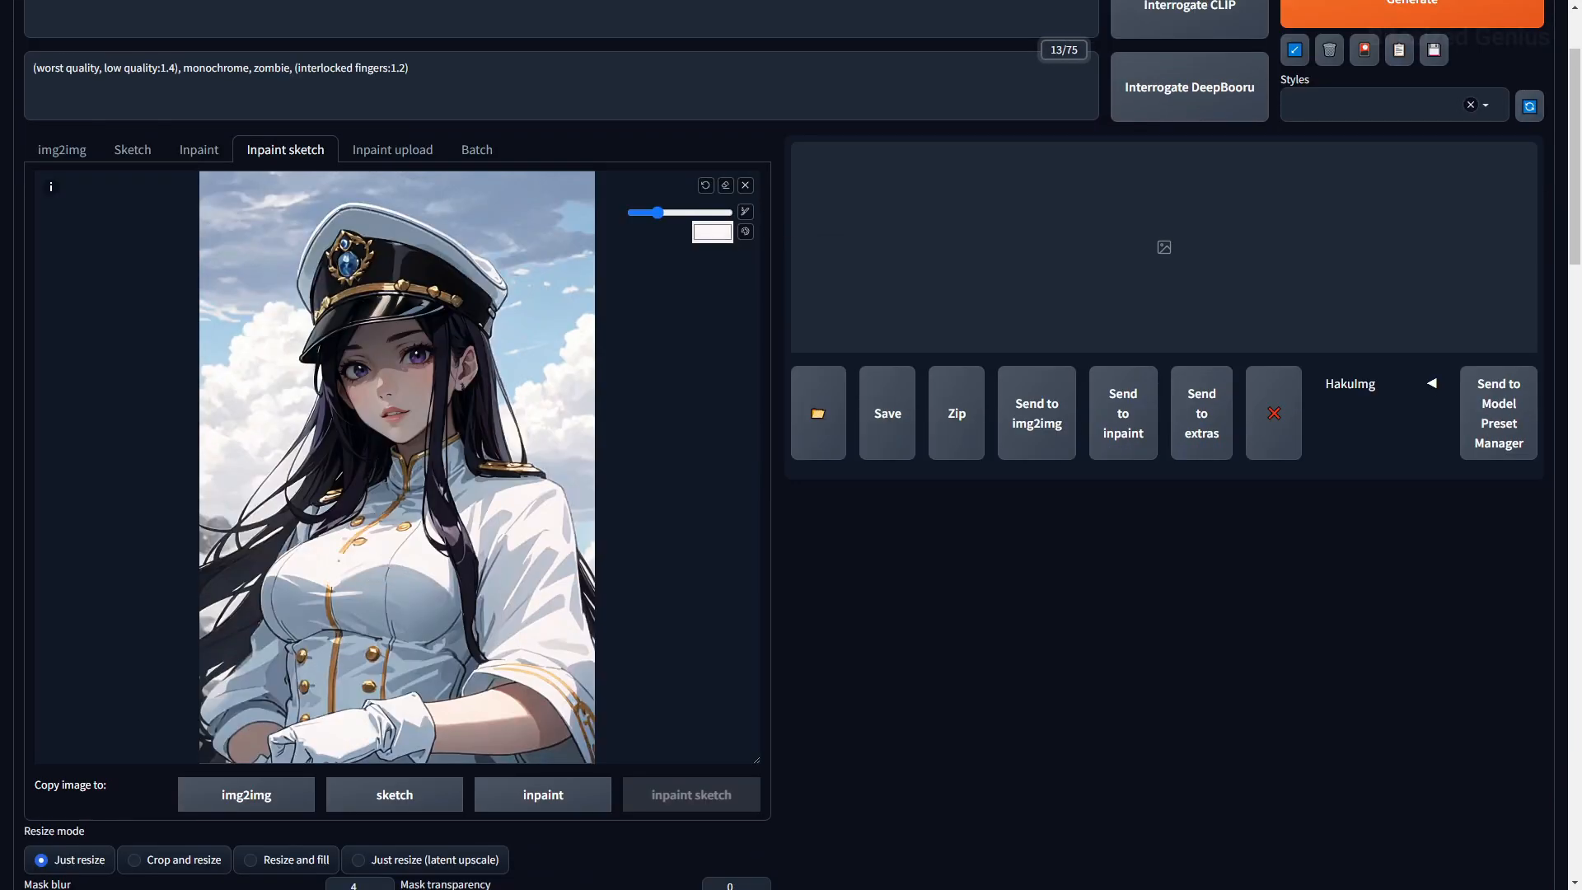
mouse_move(405, 525)
mouse_down()
mouse_move(359, 532)
mouse_move(373, 525)
mouse_up()
drag(564, 697, 494, 666)
- Sample brush colours from the sleeve and paint over the remaining gold trim near its outer edge
click(712, 232)
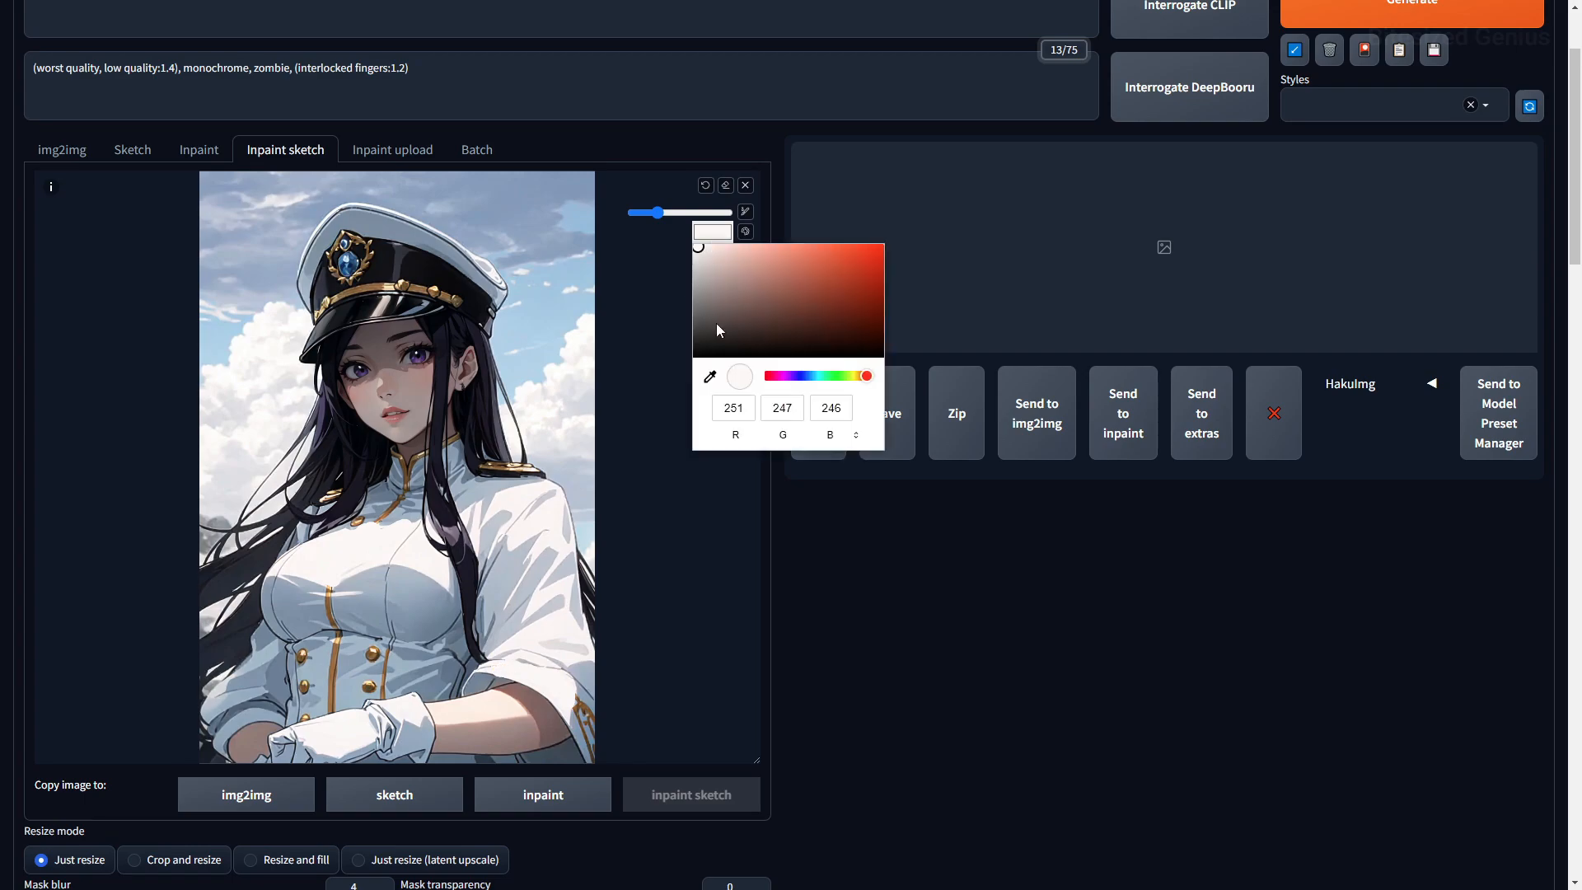
click(709, 376)
click(592, 711)
click(581, 712)
click(711, 232)
click(710, 377)
click(579, 692)
drag(580, 714, 589, 750)
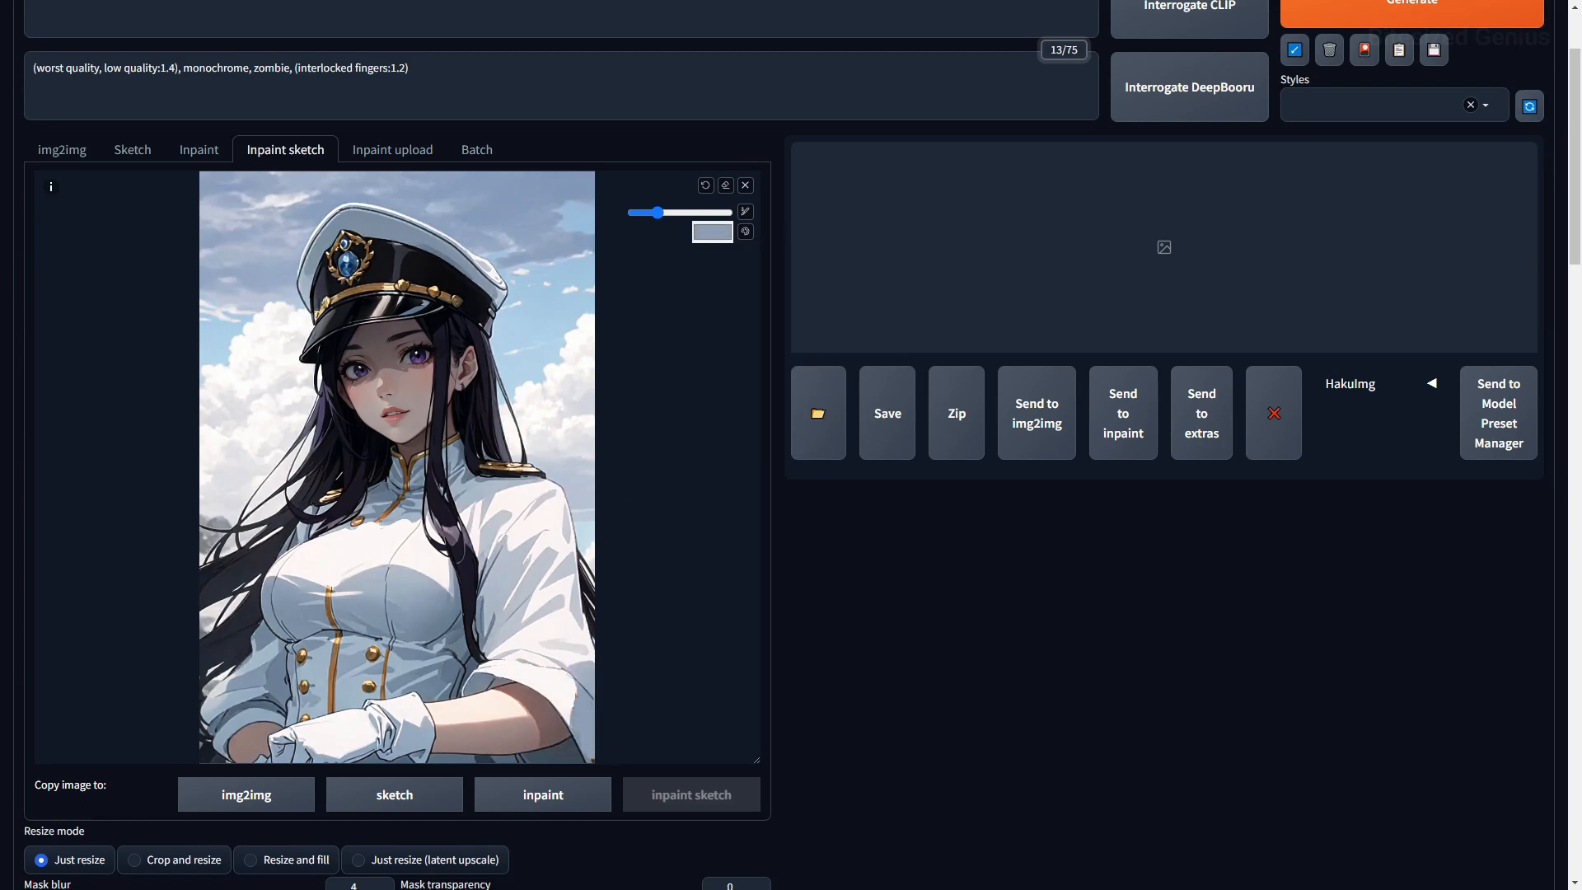
- Sample a pale blue-grey from the coat and paint over the gold buttons at the waist
click(712, 231)
click(711, 378)
click(354, 683)
click(308, 688)
click(304, 658)
- Resample the coat colour, reduce the brush size and paint over the gold collar trim and the gold line down the coat's front
click(712, 231)
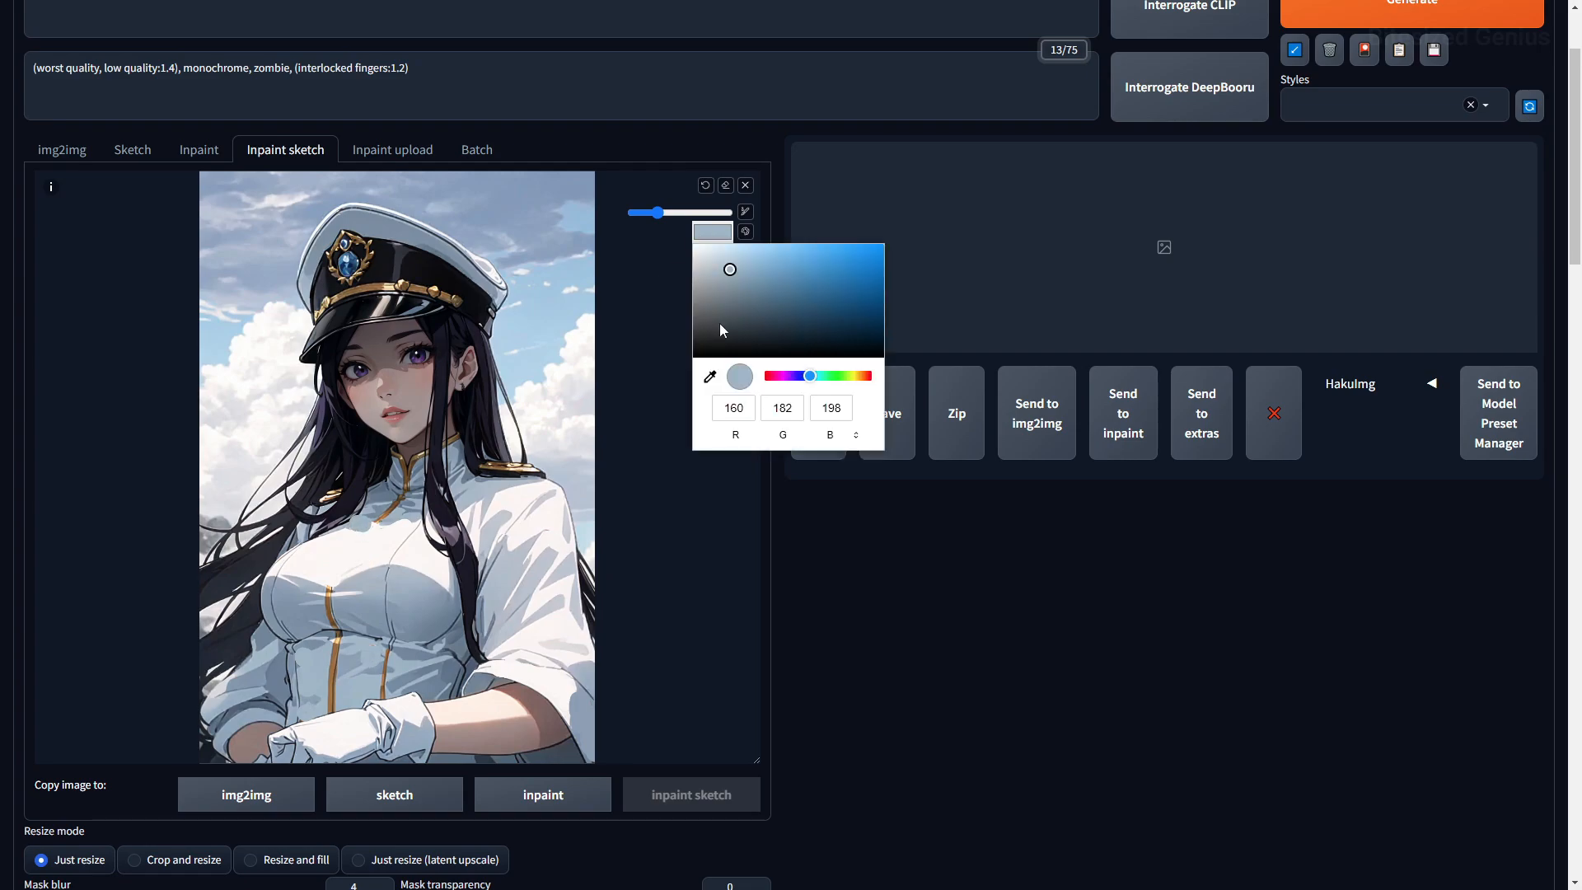
click(709, 376)
click(396, 512)
drag(657, 212, 648, 213)
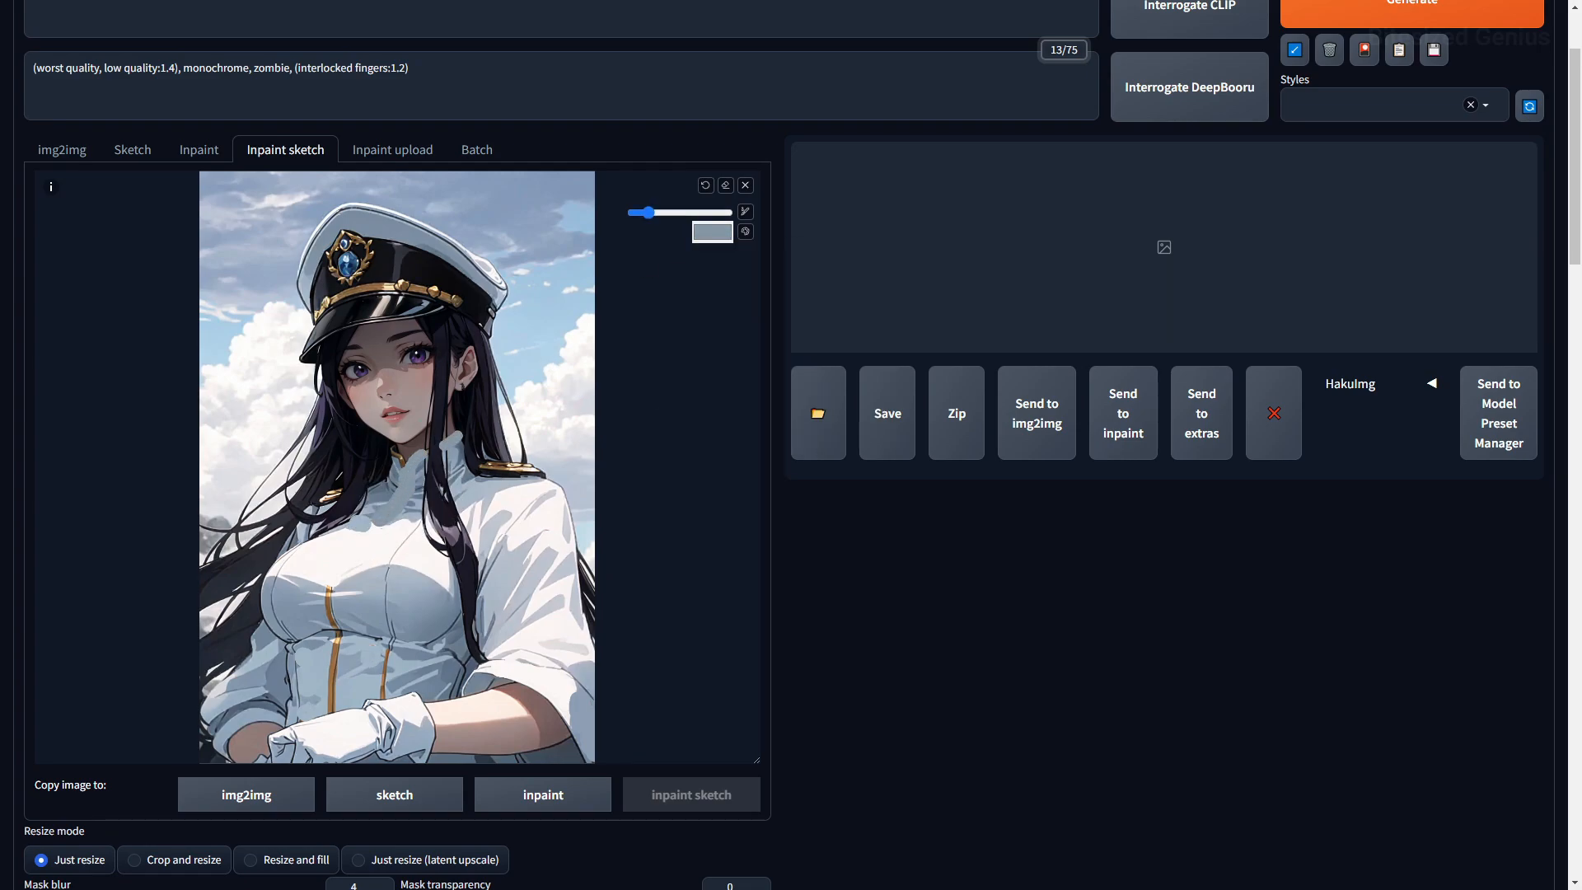
click(398, 451)
ctrl+scroll(331, 587, up, 2)
drag(330, 588, 332, 703)
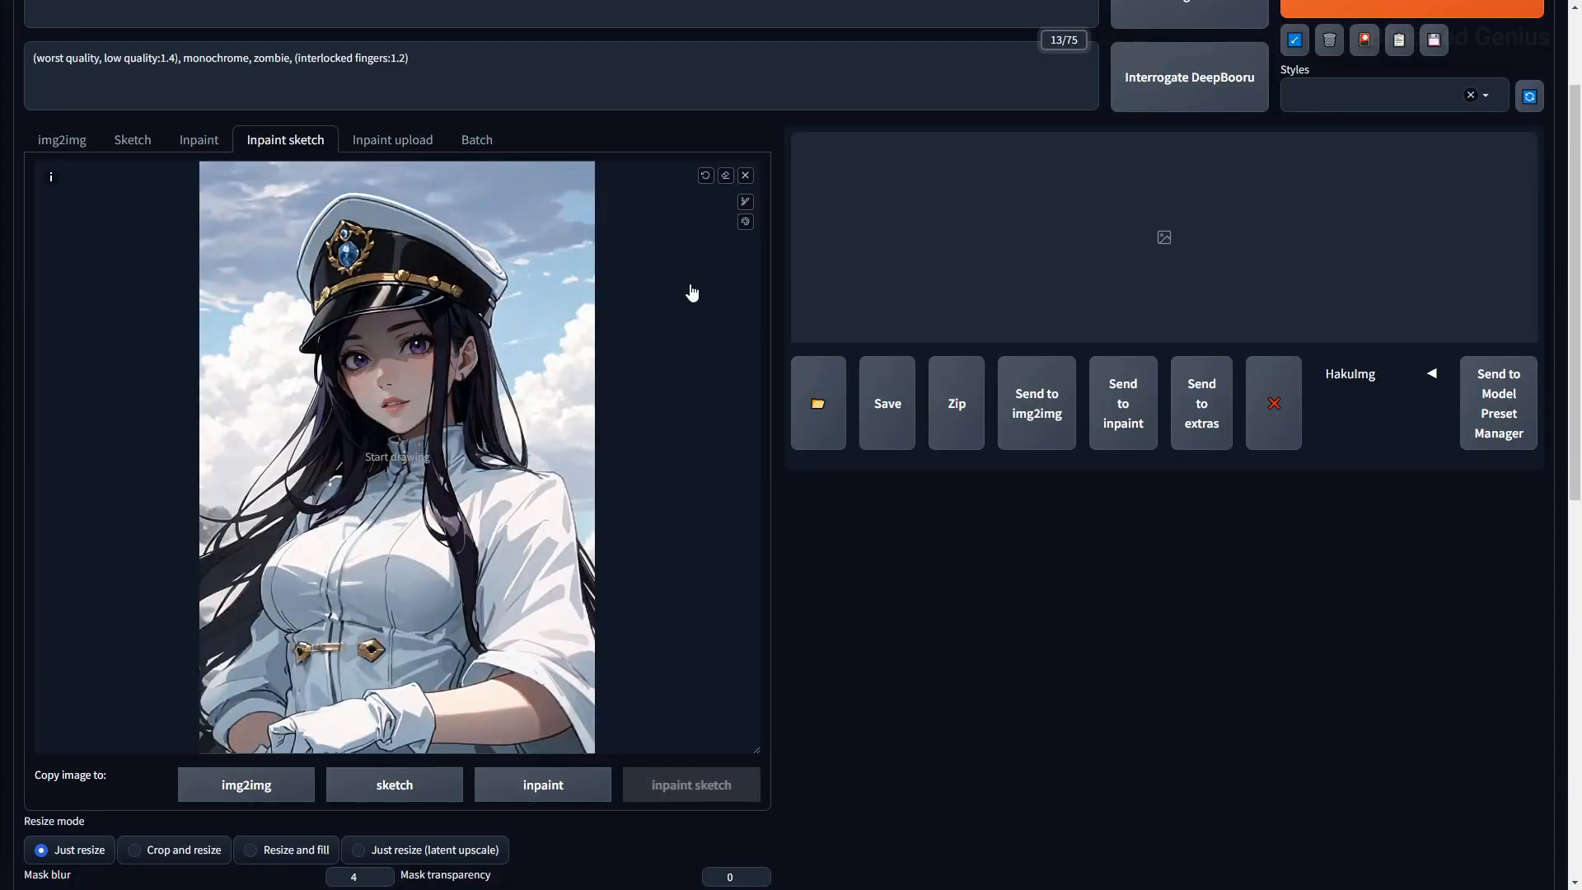
- Sample coat colours around the waist and paint over the gold clasps on both sides of the new image's front seam
click(744, 201)
click(745, 222)
click(712, 222)
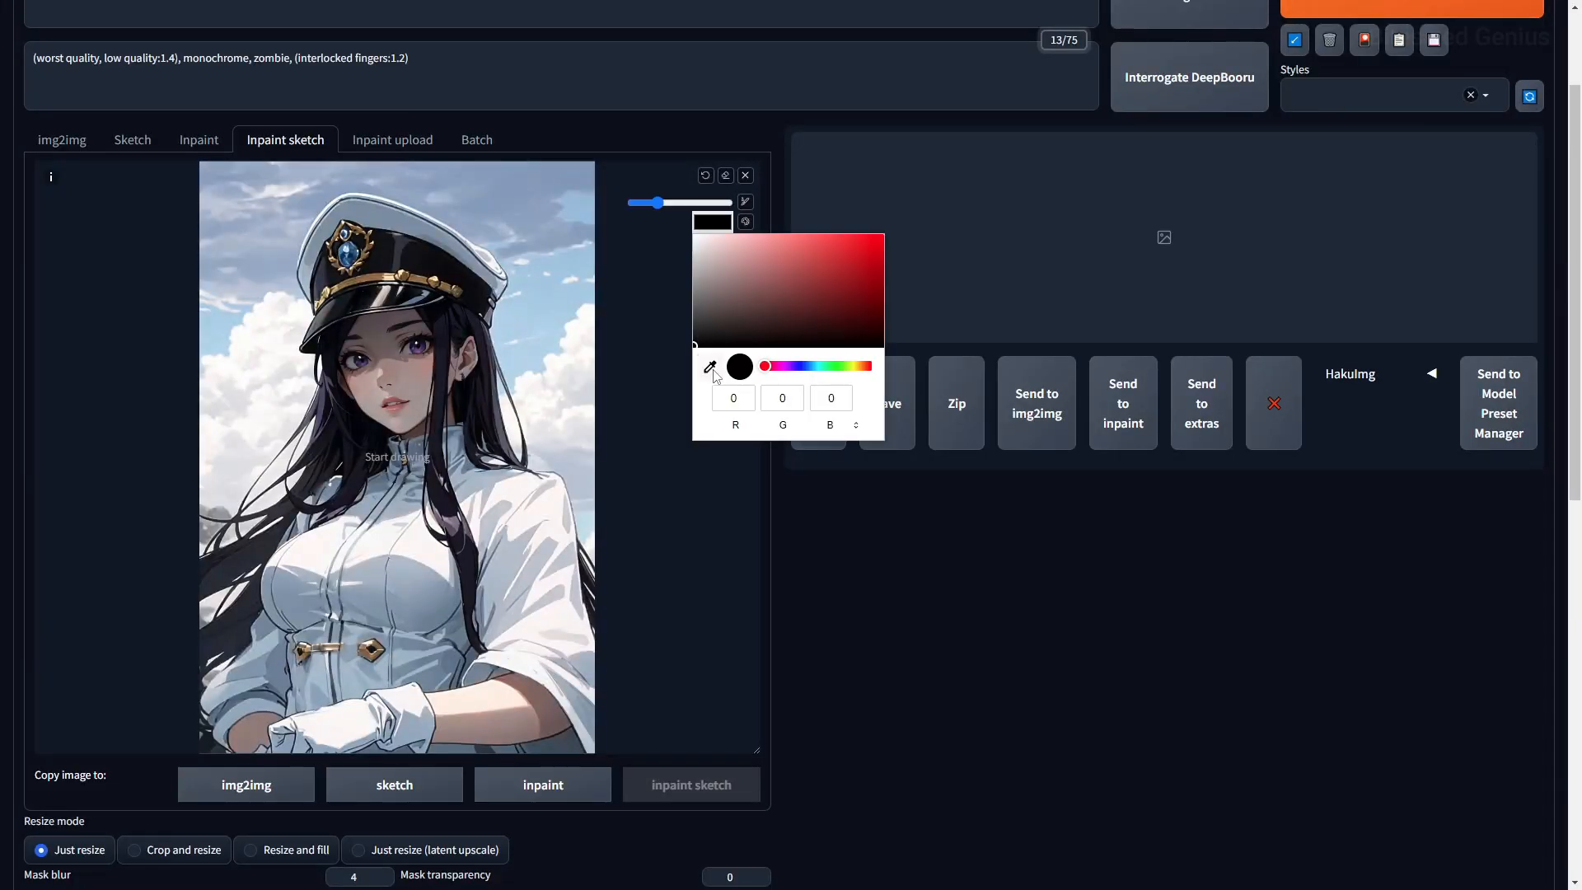
click(710, 368)
click(355, 656)
click(373, 651)
click(711, 221)
click(710, 367)
click(337, 627)
click(304, 652)
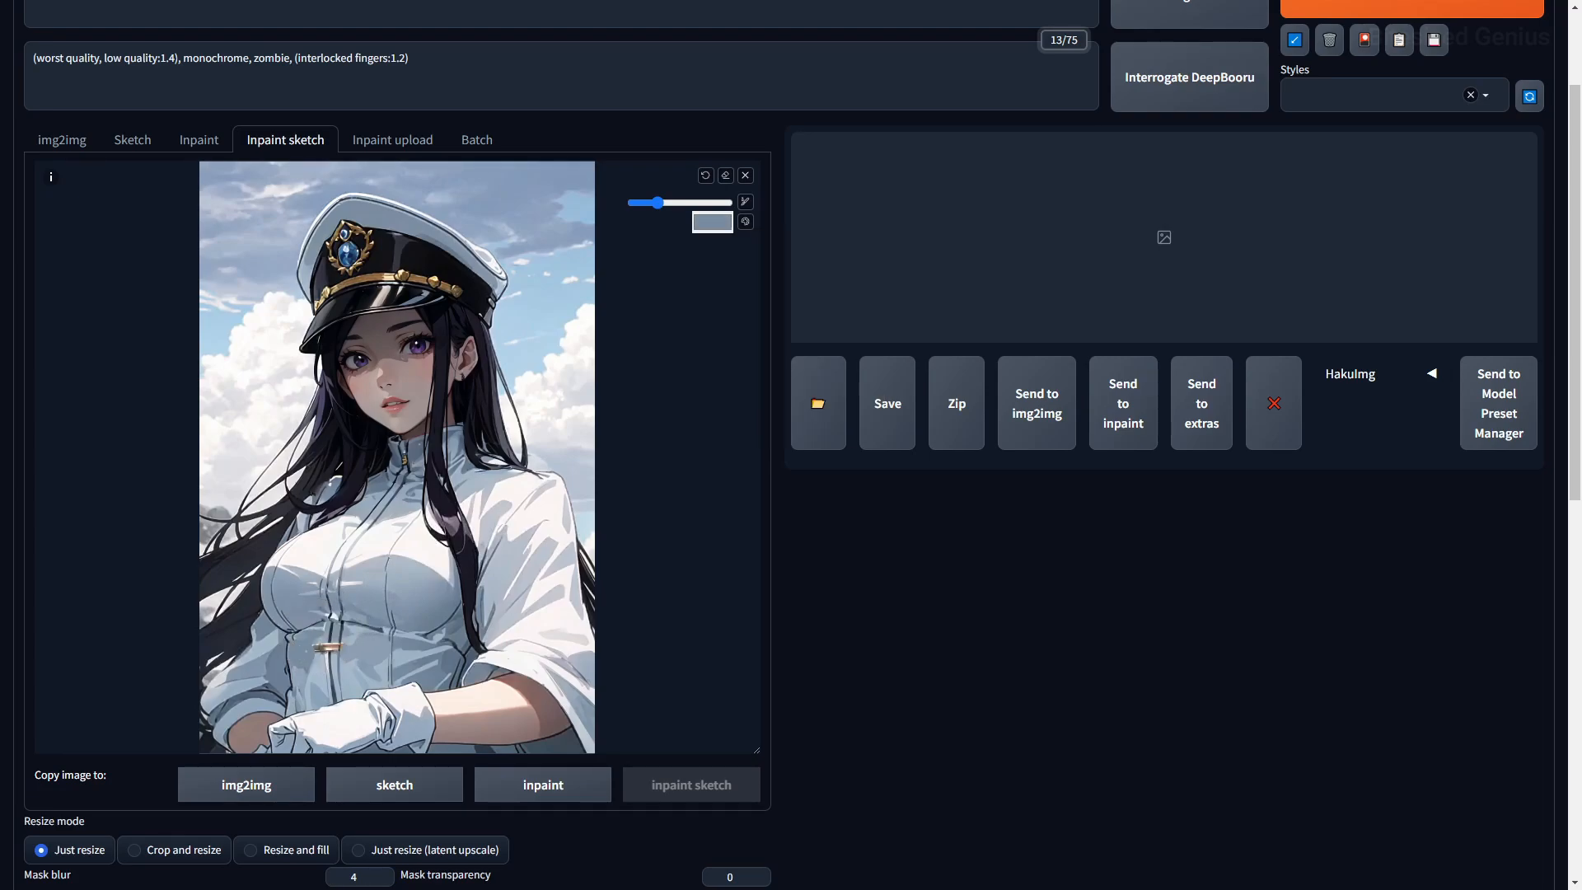
- Paint over the cap's gold emblem, trim and black band in sampled pale blue-grey with a smaller finishing brush, and generate the inpainted image
click(712, 222)
click(711, 367)
click(461, 285)
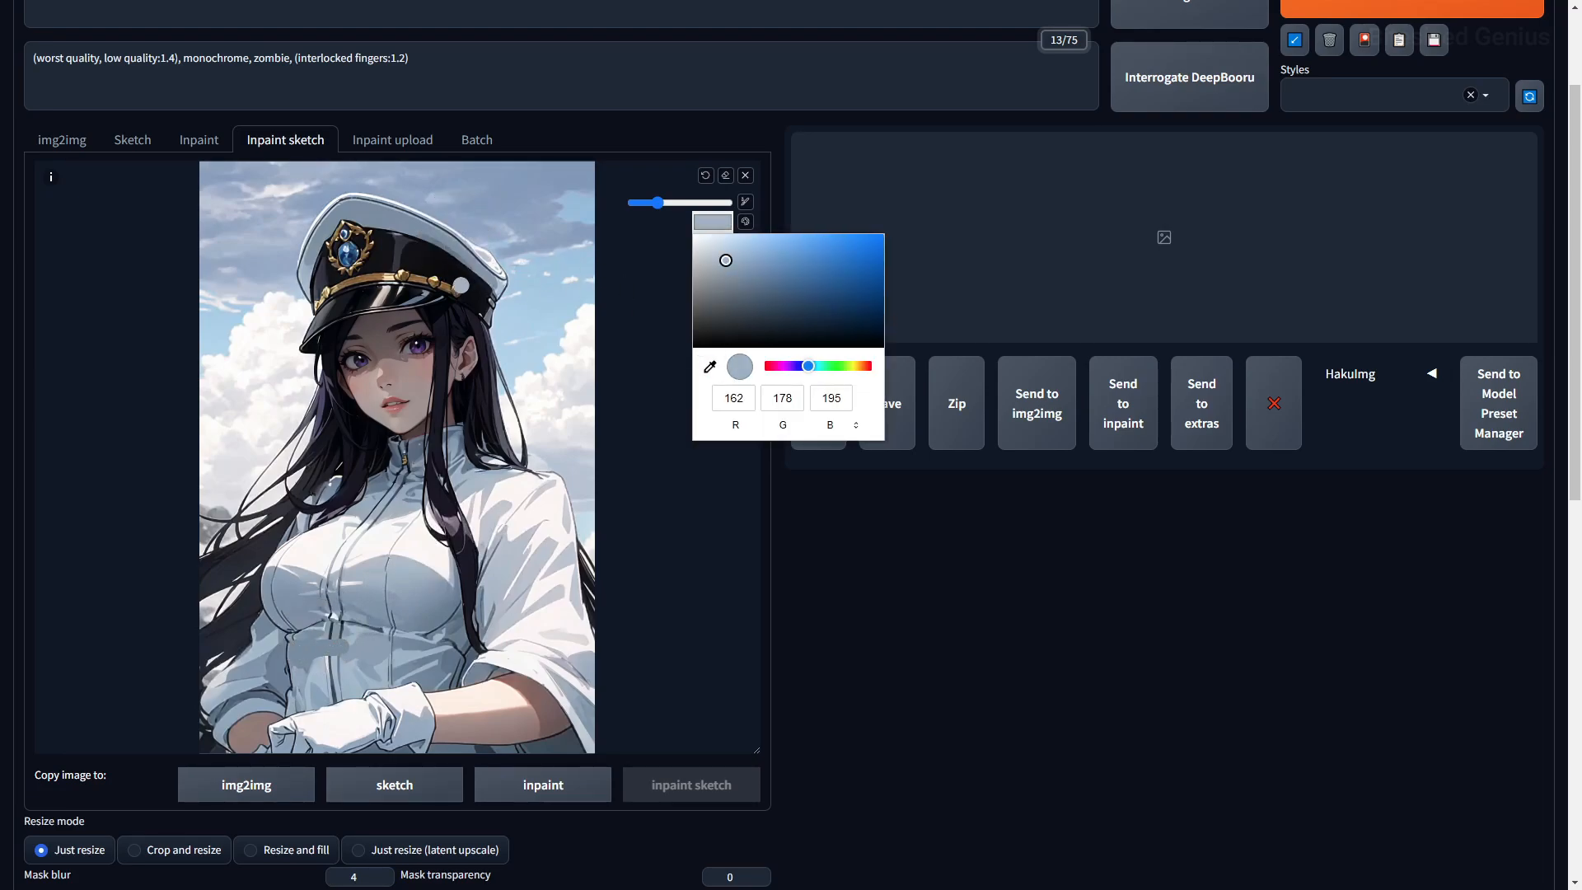
mouse_move(486, 298)
mouse_down()
mouse_move(488, 311)
mouse_move(437, 285)
mouse_move(329, 282)
mouse_move(323, 252)
mouse_move(403, 241)
mouse_move(484, 289)
mouse_move(415, 242)
mouse_move(346, 267)
mouse_up()
drag(657, 202, 644, 202)
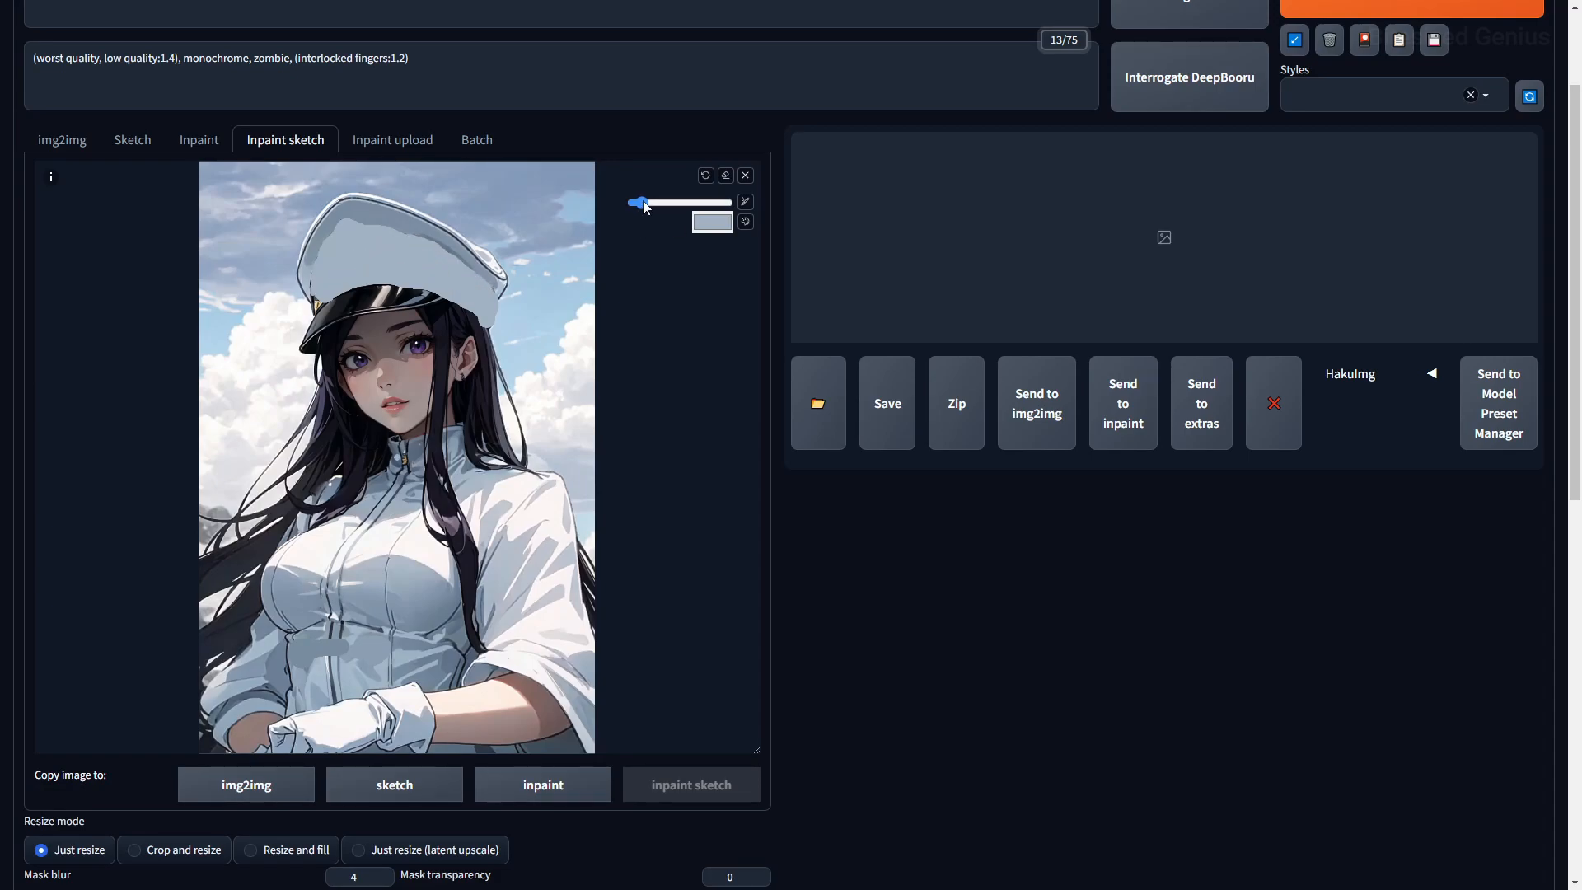
scroll(1055, 165, up, 2)
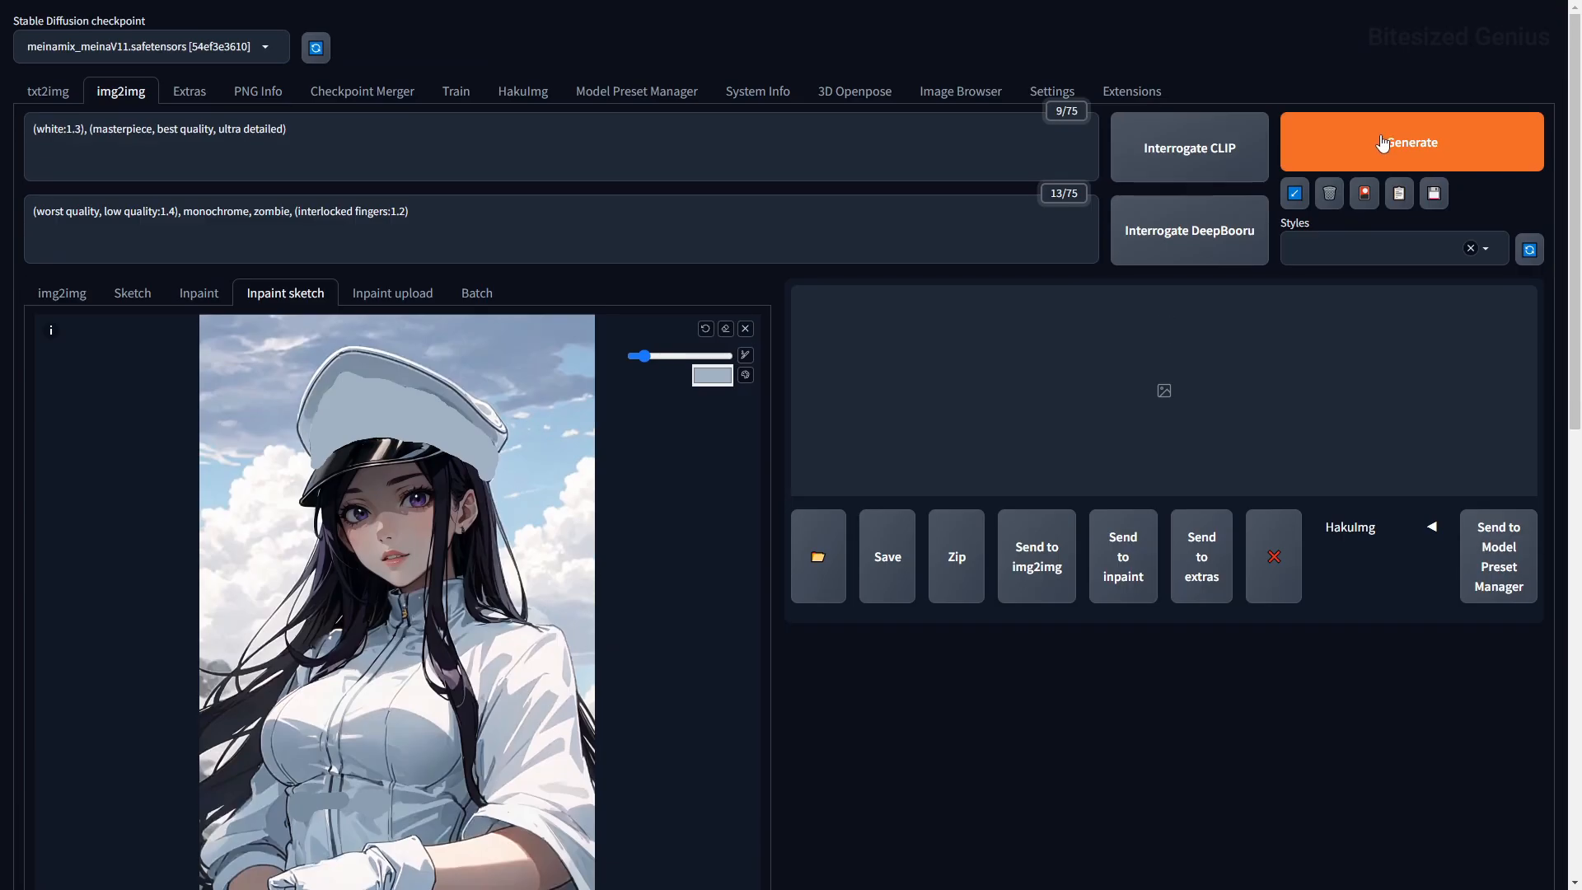
click(1381, 145)
- Sample the cap's colour in the new image and paint over the remaining gold emblem on its front
scroll(1223, 214, down, 2)
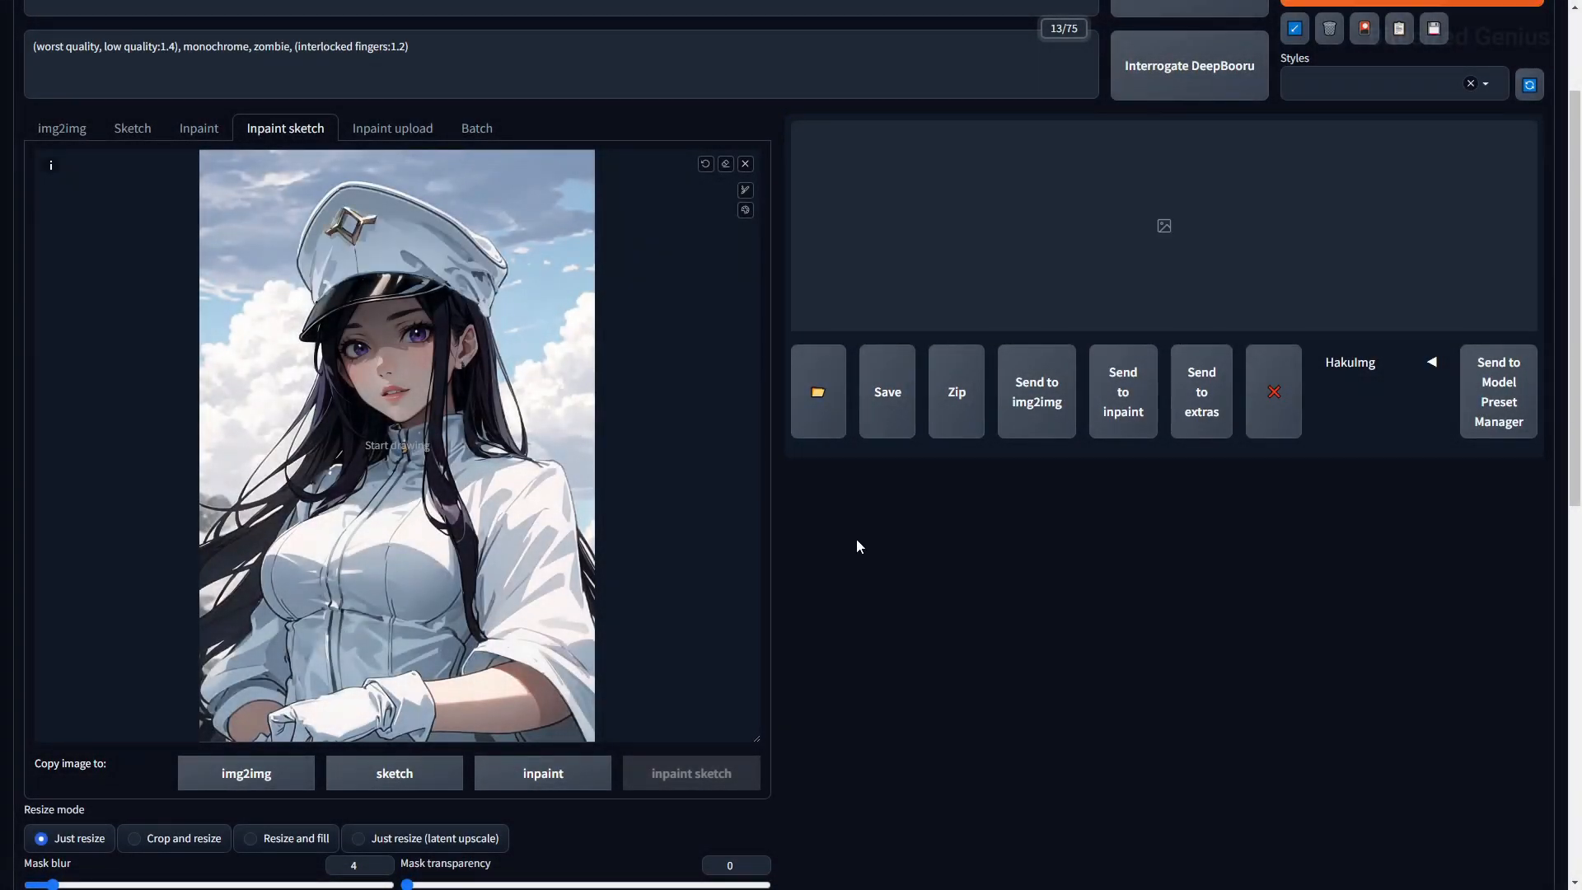
scroll(857, 537, down, 8)
drag(48, 775, 30, 775)
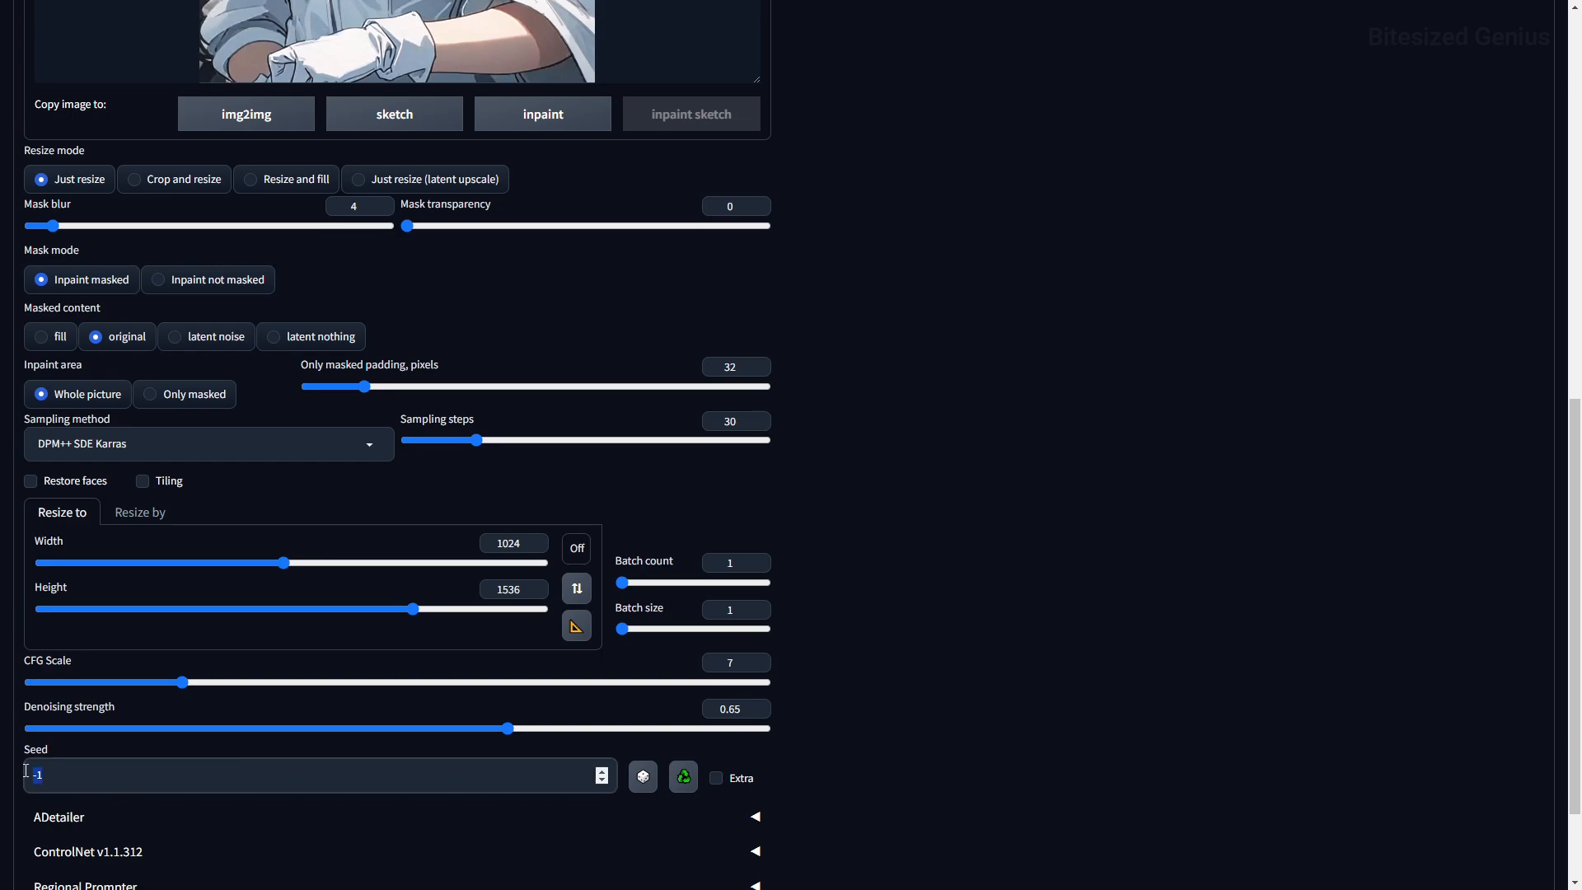
scroll(749, 216, up, 8)
click(745, 211)
click(711, 213)
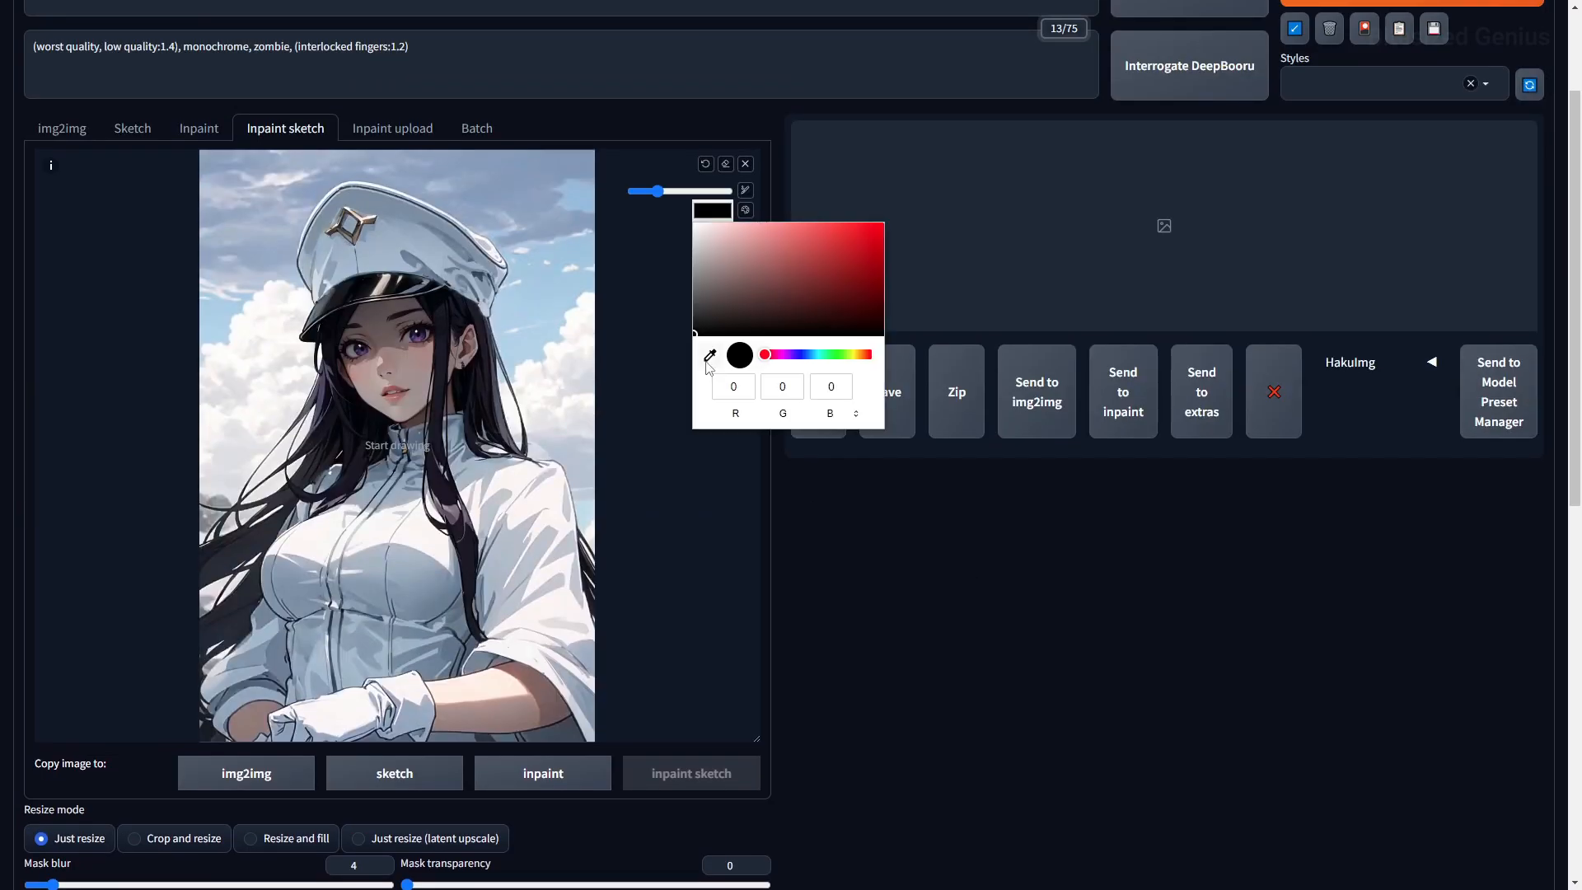
click(710, 356)
click(375, 247)
mouse_move(372, 219)
mouse_down()
mouse_move(341, 216)
mouse_move(362, 232)
mouse_up()
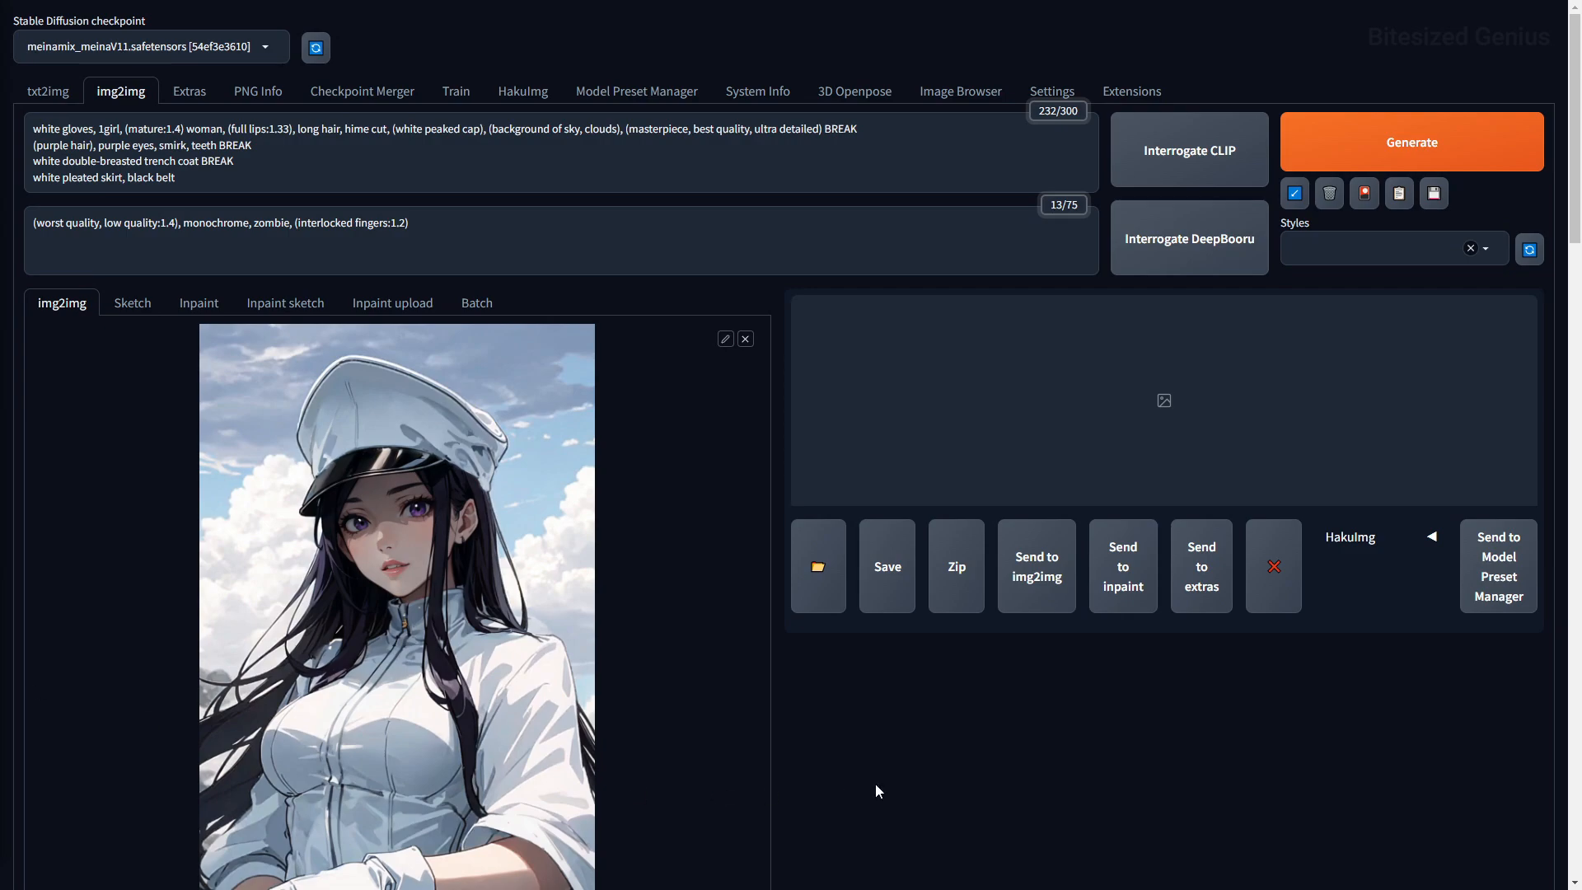
- Enable ControlNet Unit 0 with an independent control image, set the control type to Canny and load the officer image
scroll(882, 723, down, 2)
scroll(882, 724, down, 20)
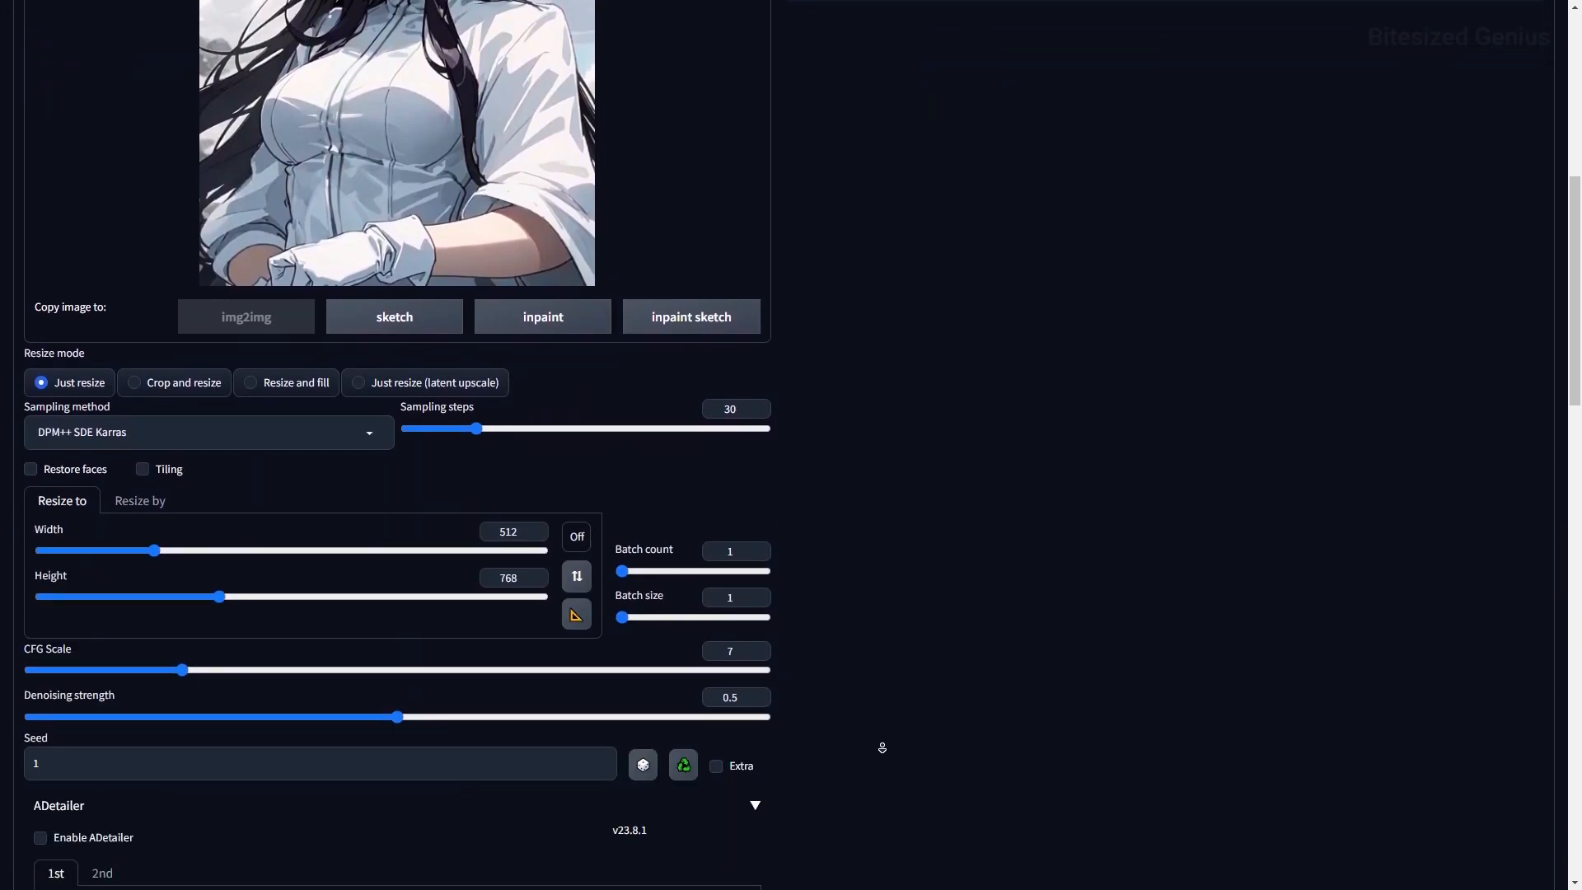
scroll(883, 747, down, 2)
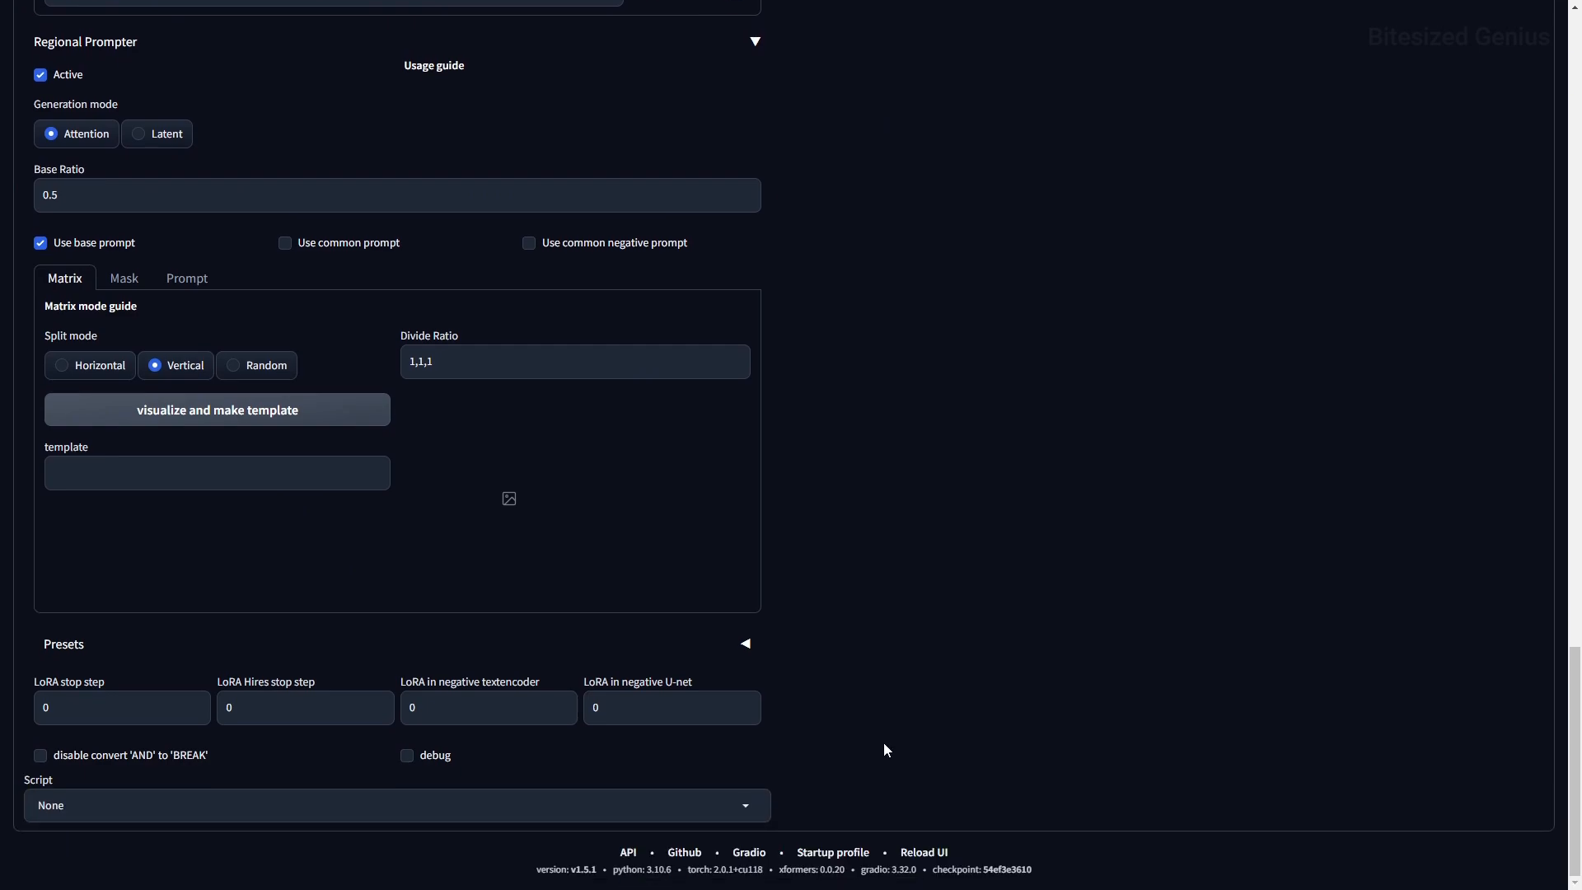
scroll(882, 740, up, 3)
scroll(882, 740, up, 7)
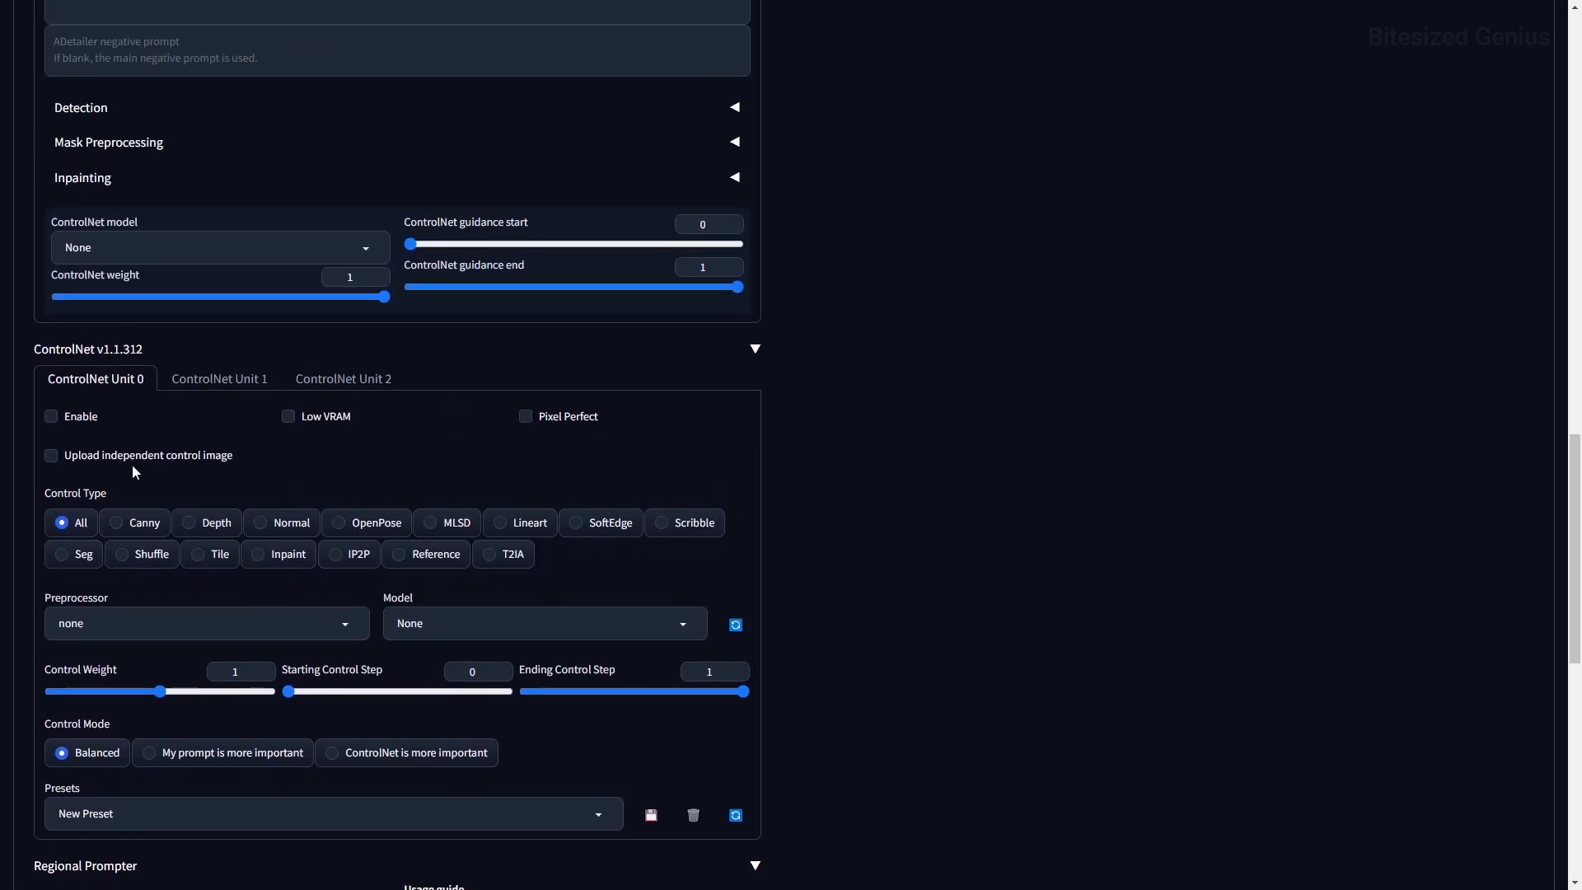
click(80, 418)
click(186, 458)
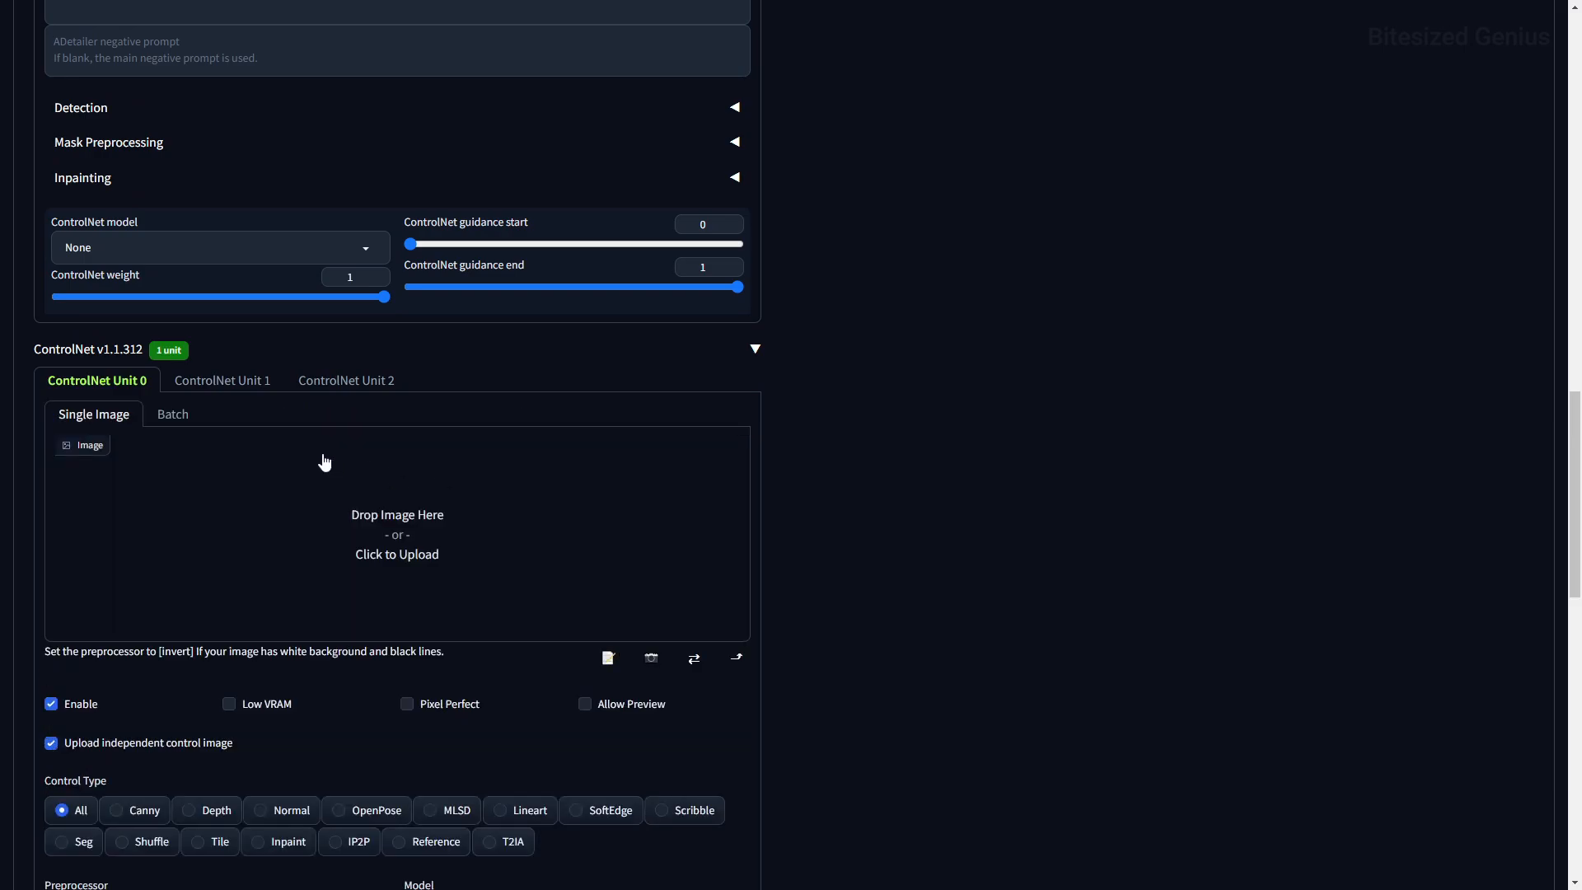
click(137, 814)
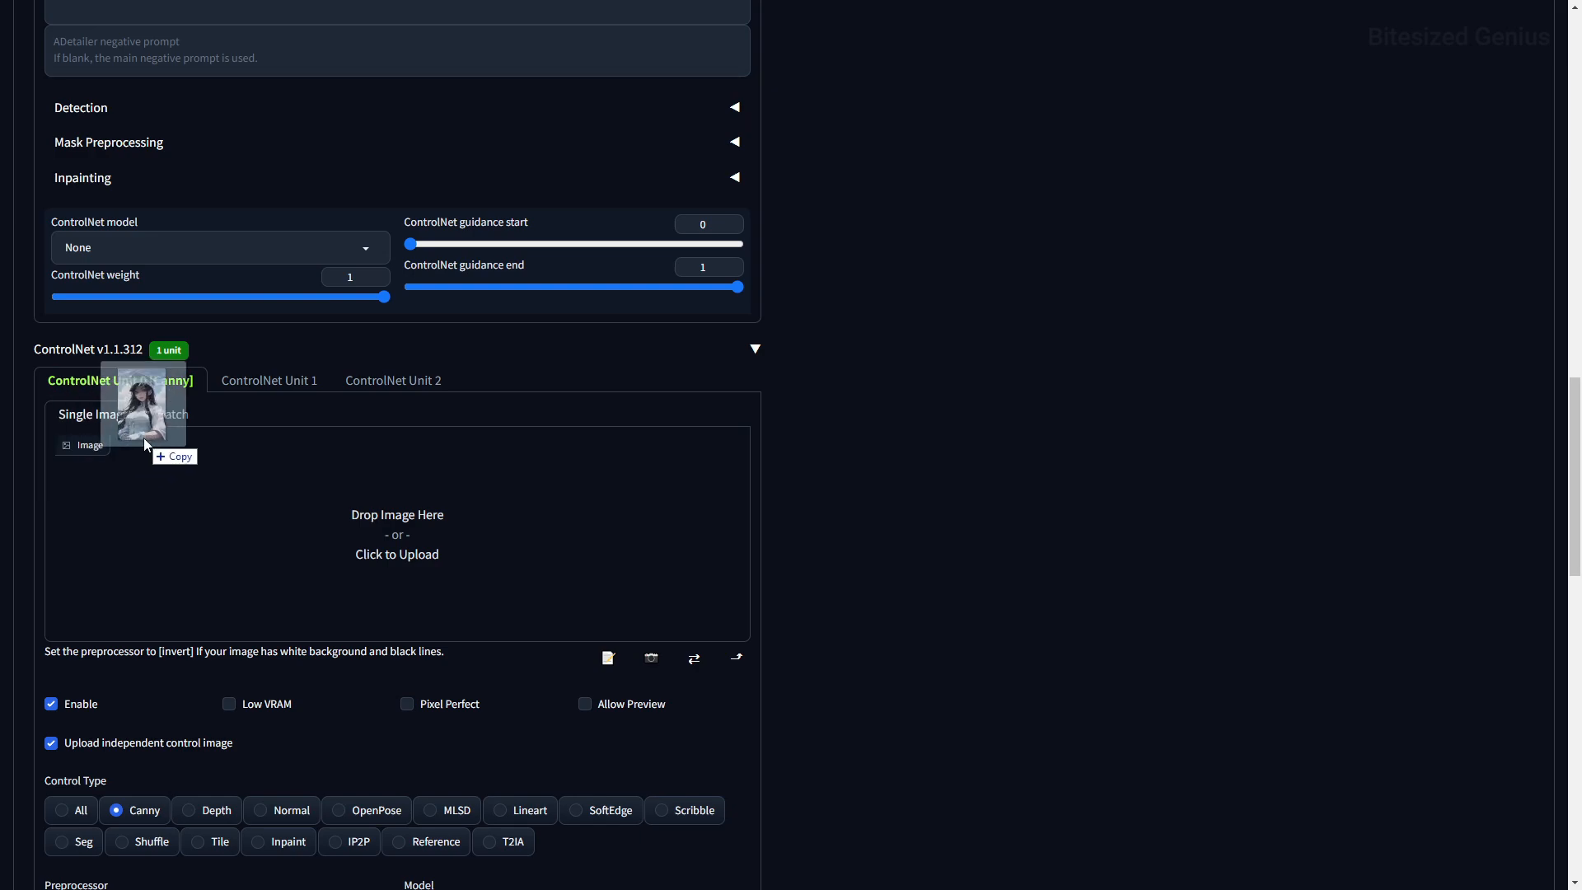
drag(143, 437, 195, 536)
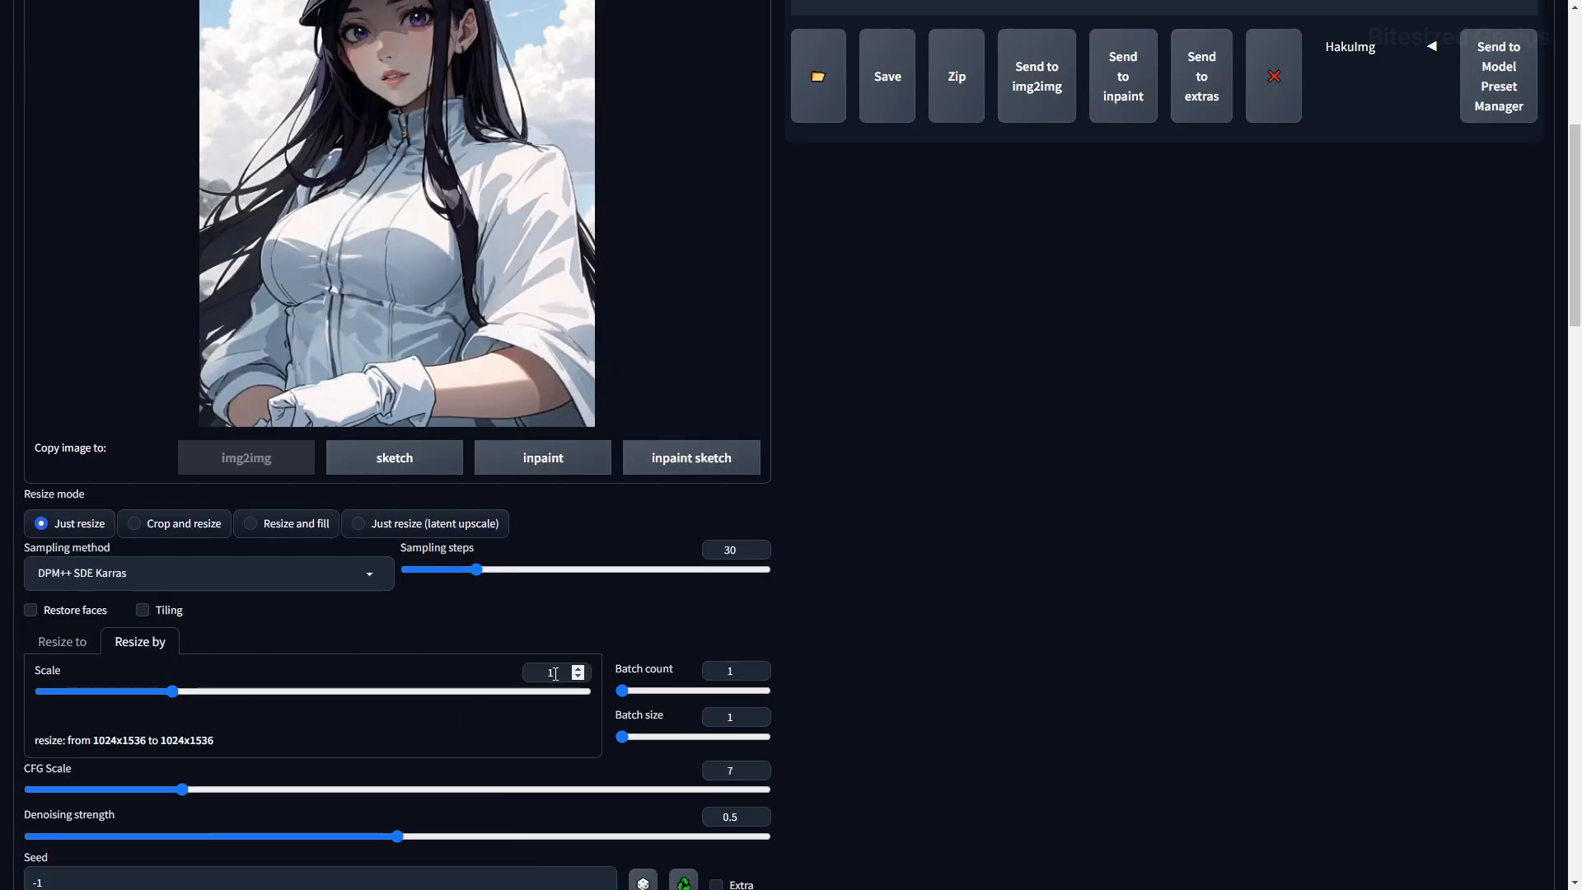
- Review the img2img resize and denoising settings and the generated officer image with its Canny edge map
scroll(907, 717, up, 2)
scroll(904, 682, up, 4)
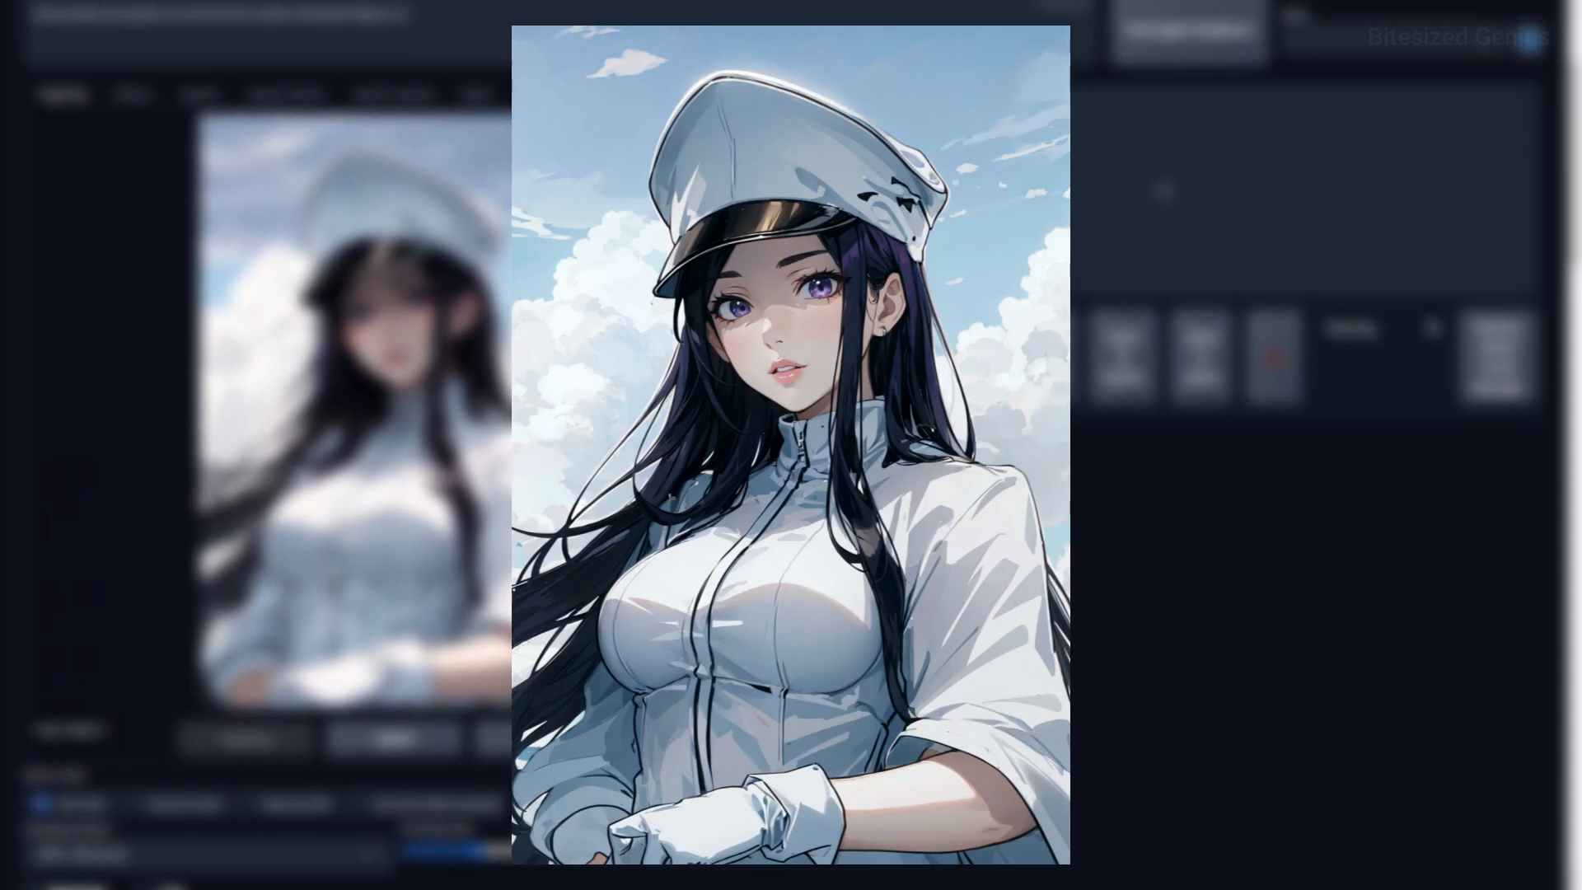
scroll(904, 682, down, 8)
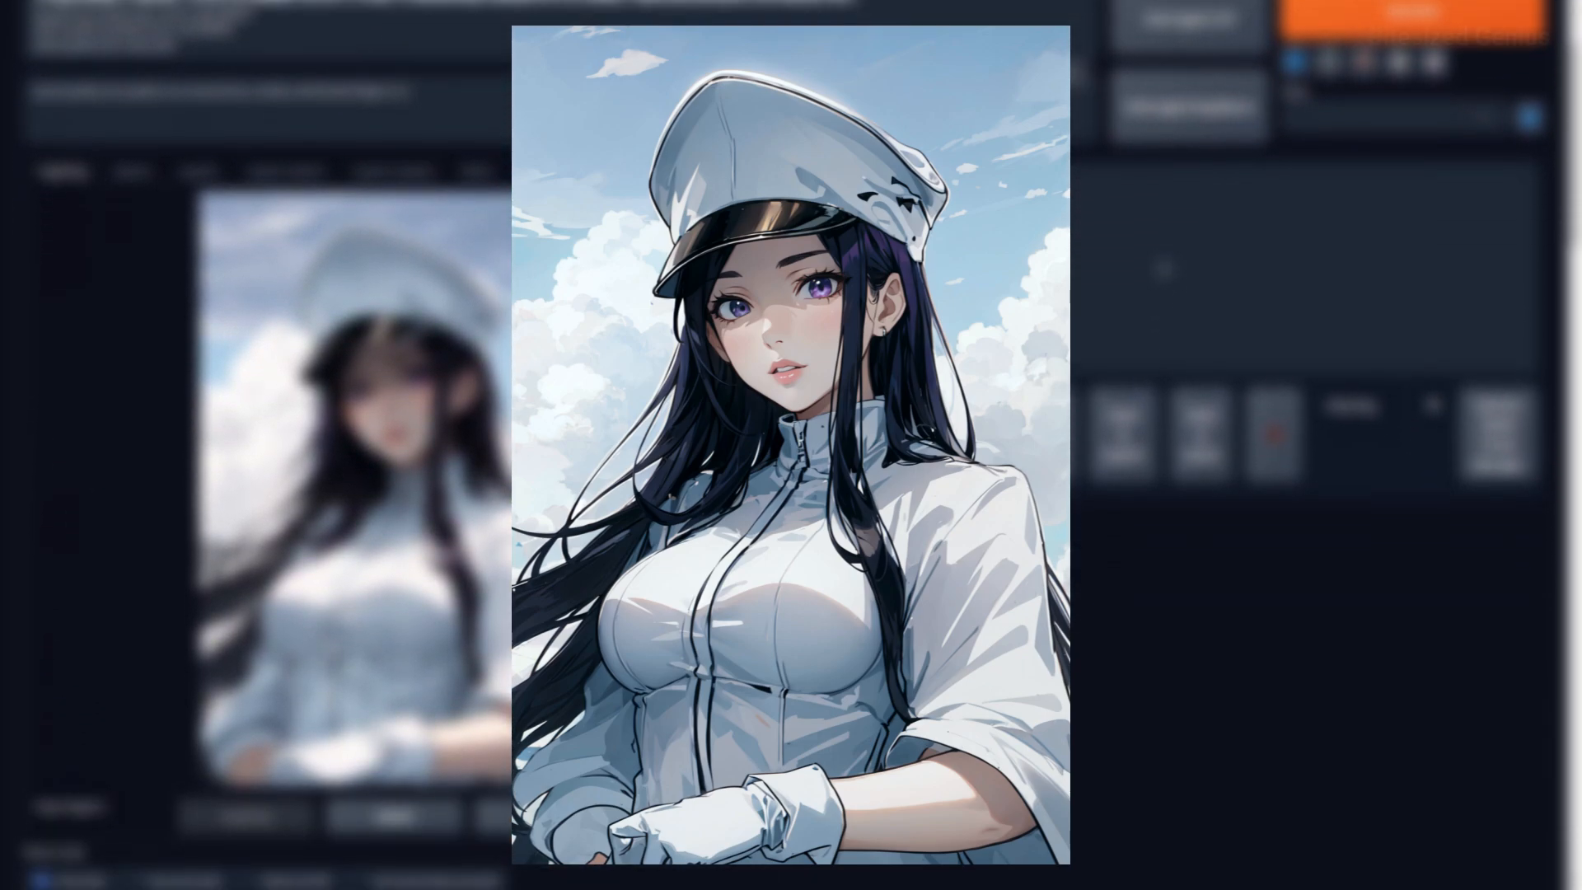
scroll(837, 590, up, 8)
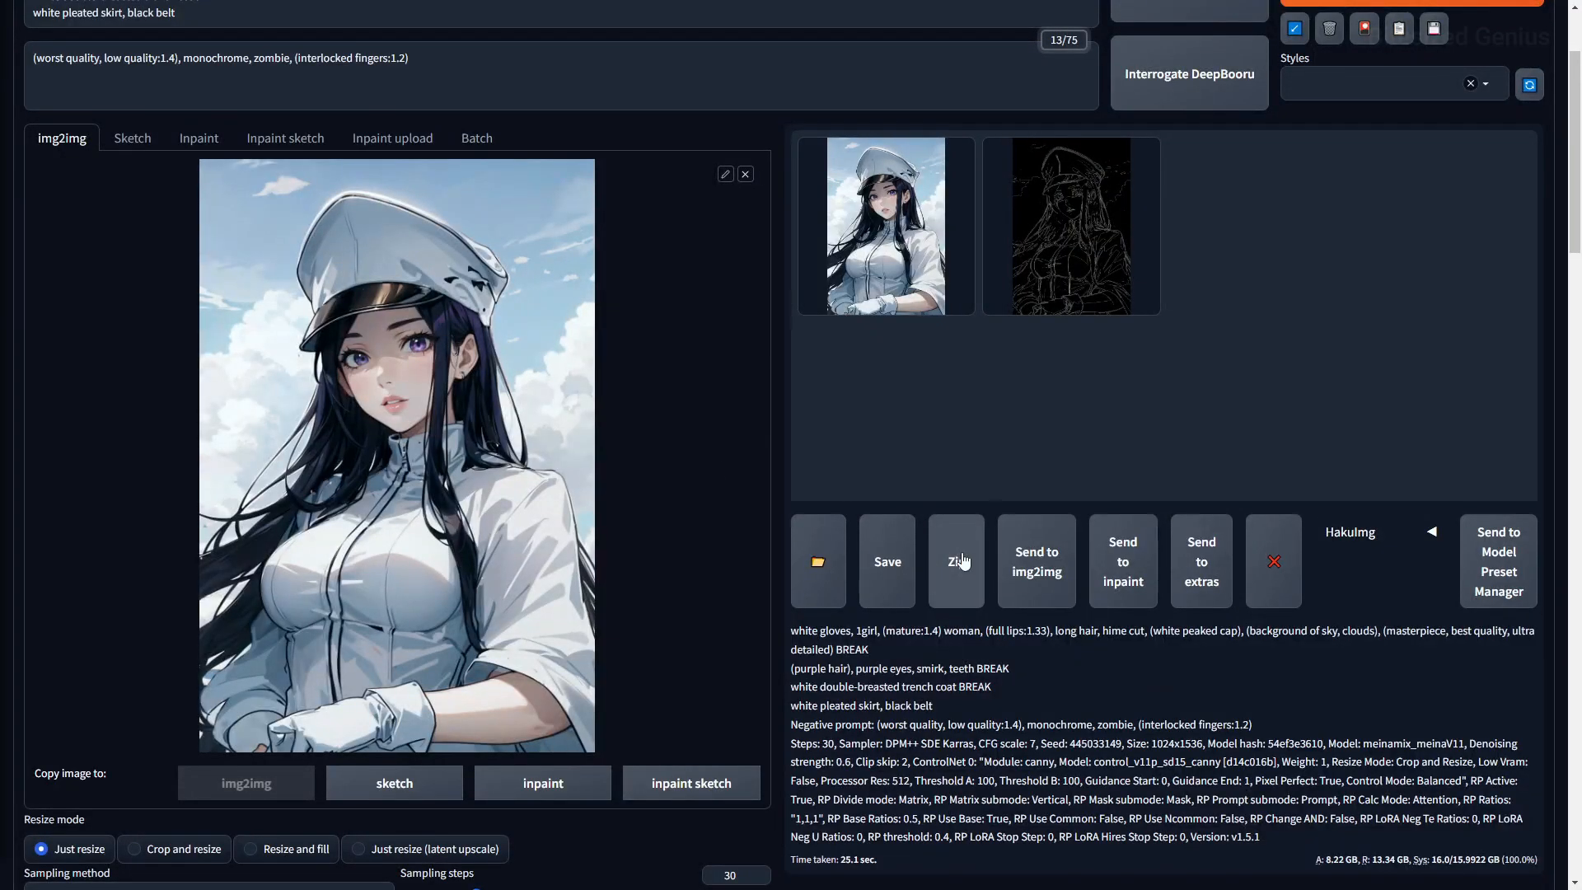
- Open the effect tools of the HakuImg extension
scroll(1183, 634, up, 1)
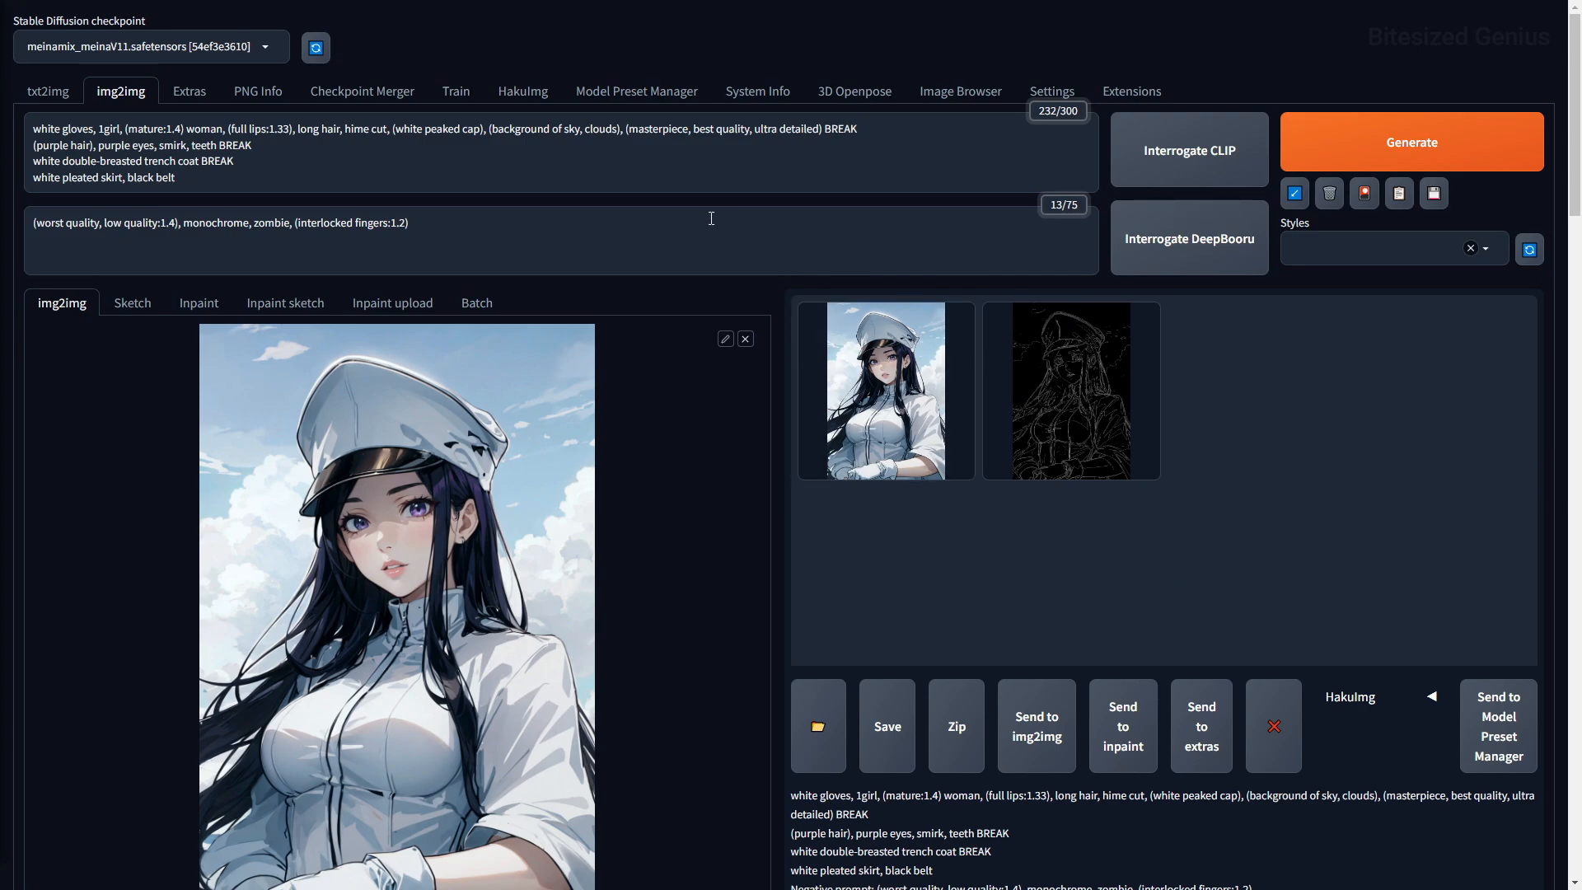
click(529, 98)
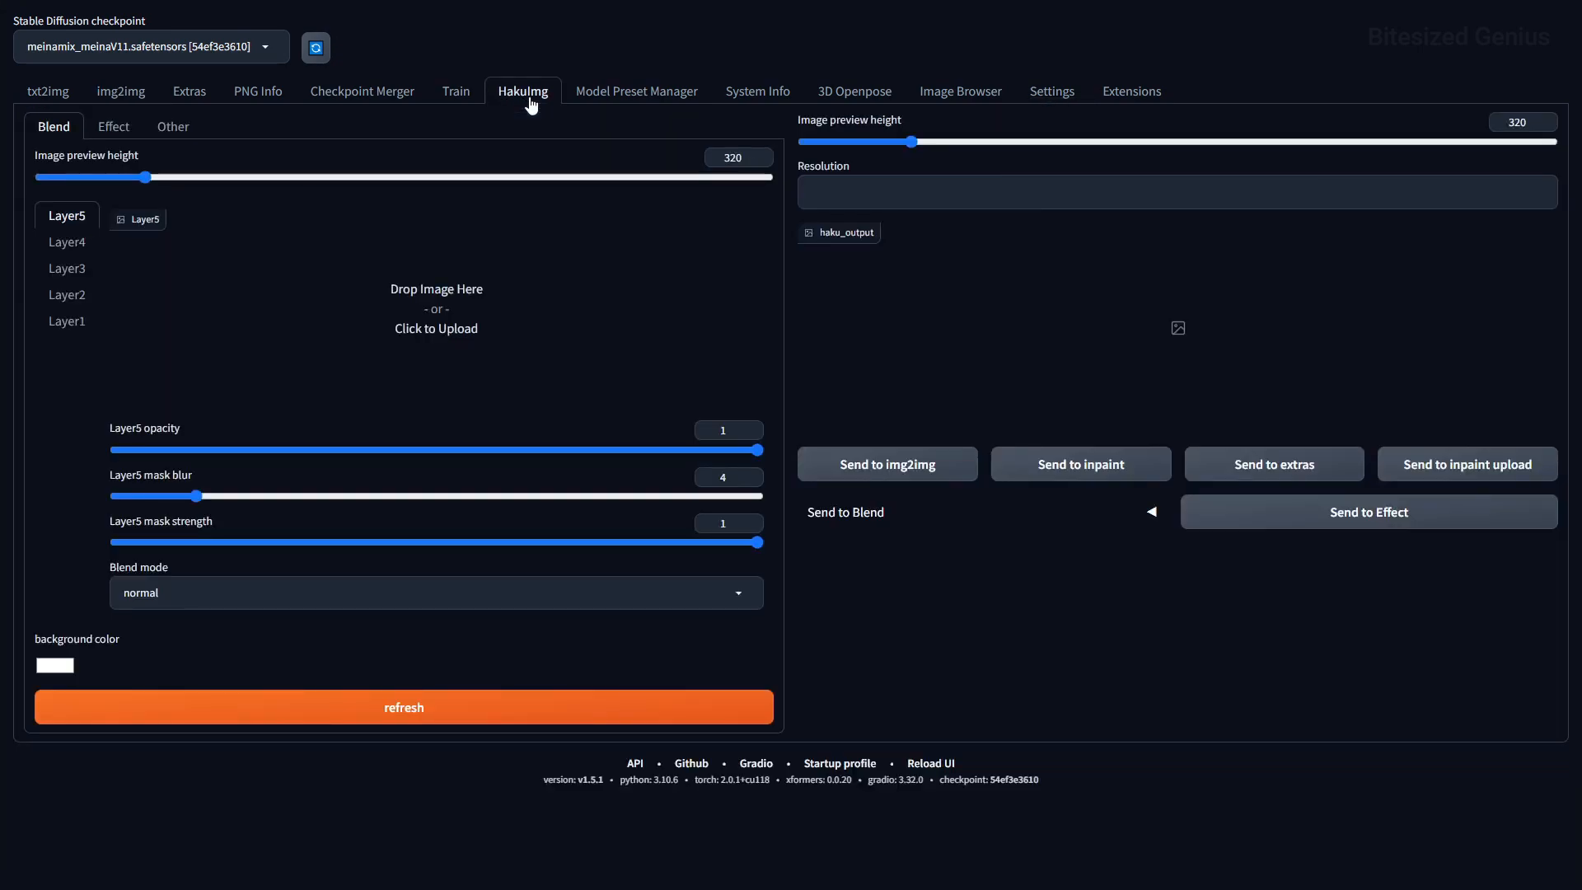
click(113, 126)
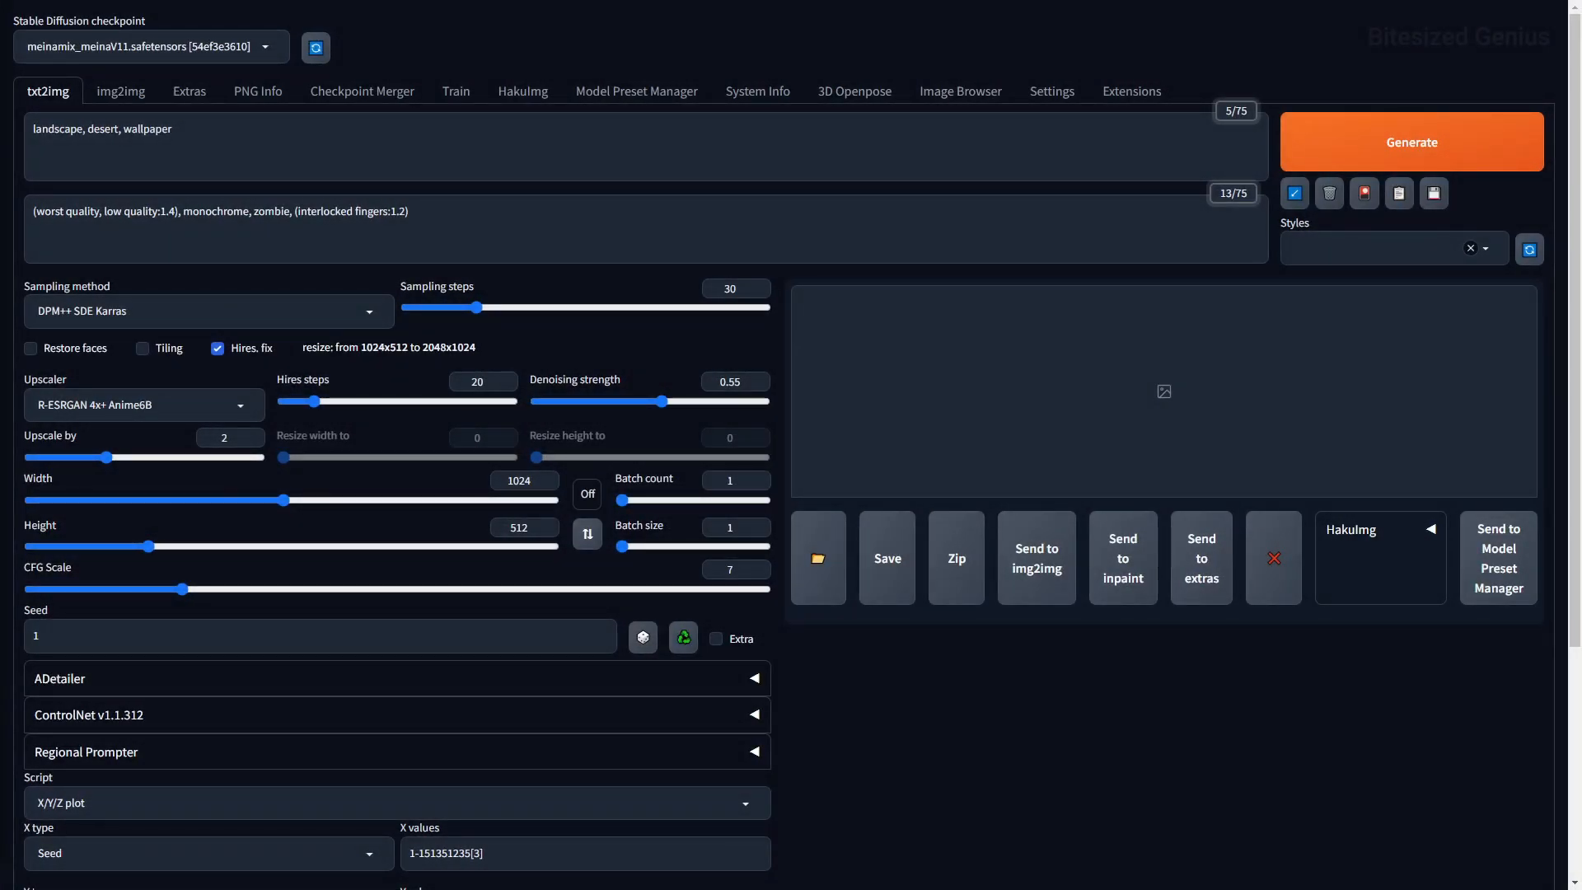
scroll(1019, 595, down, 4)
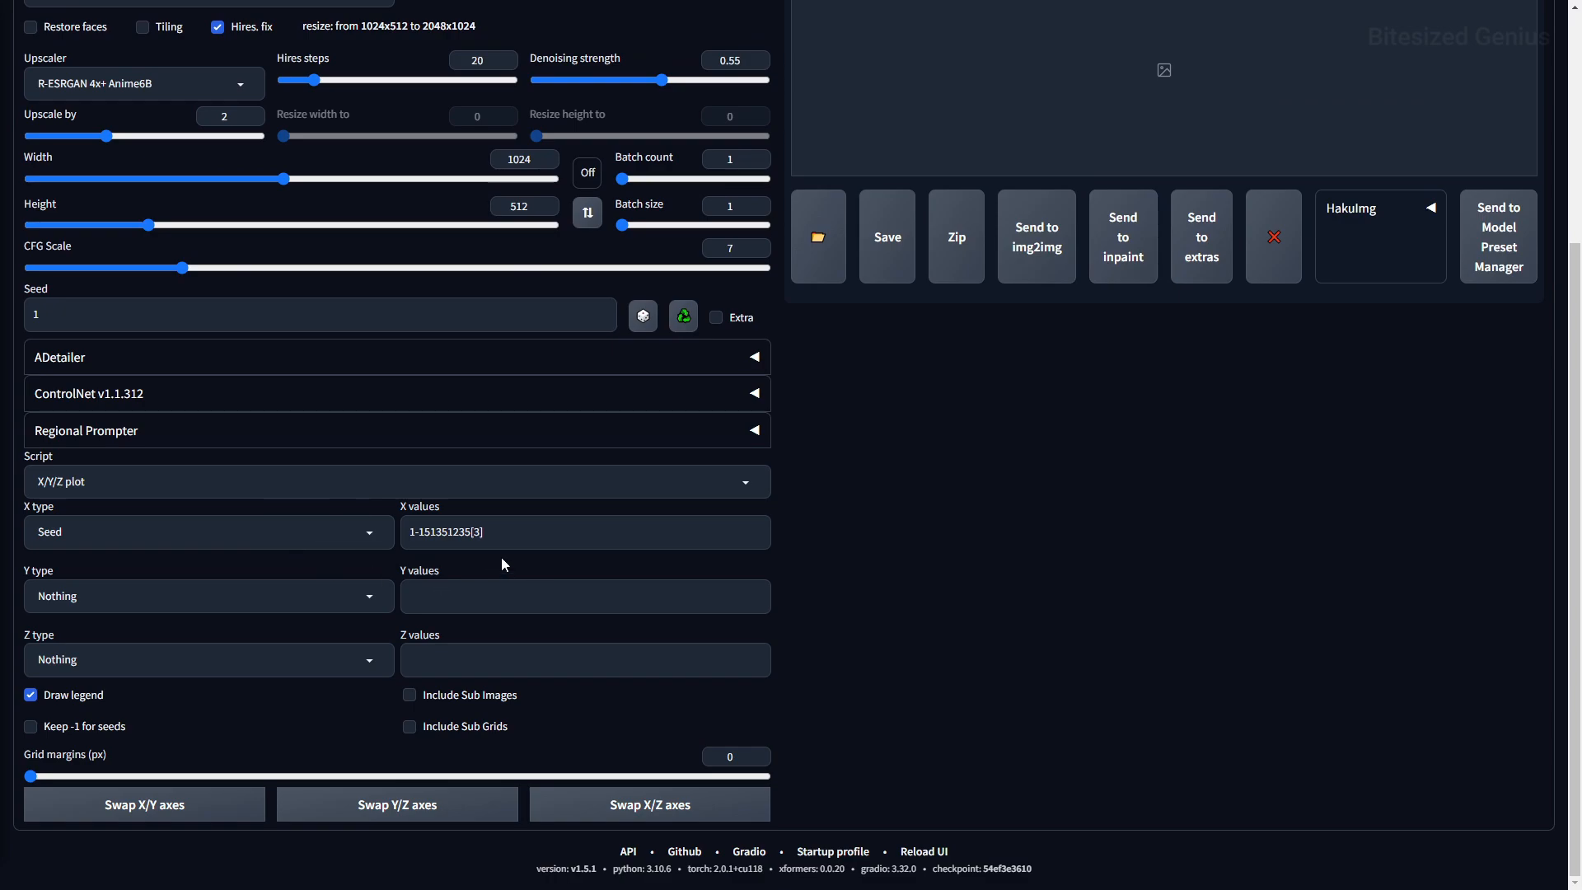
scroll(1224, 393, up, 1)
scroll(1224, 393, up, 3)
click(1373, 152)
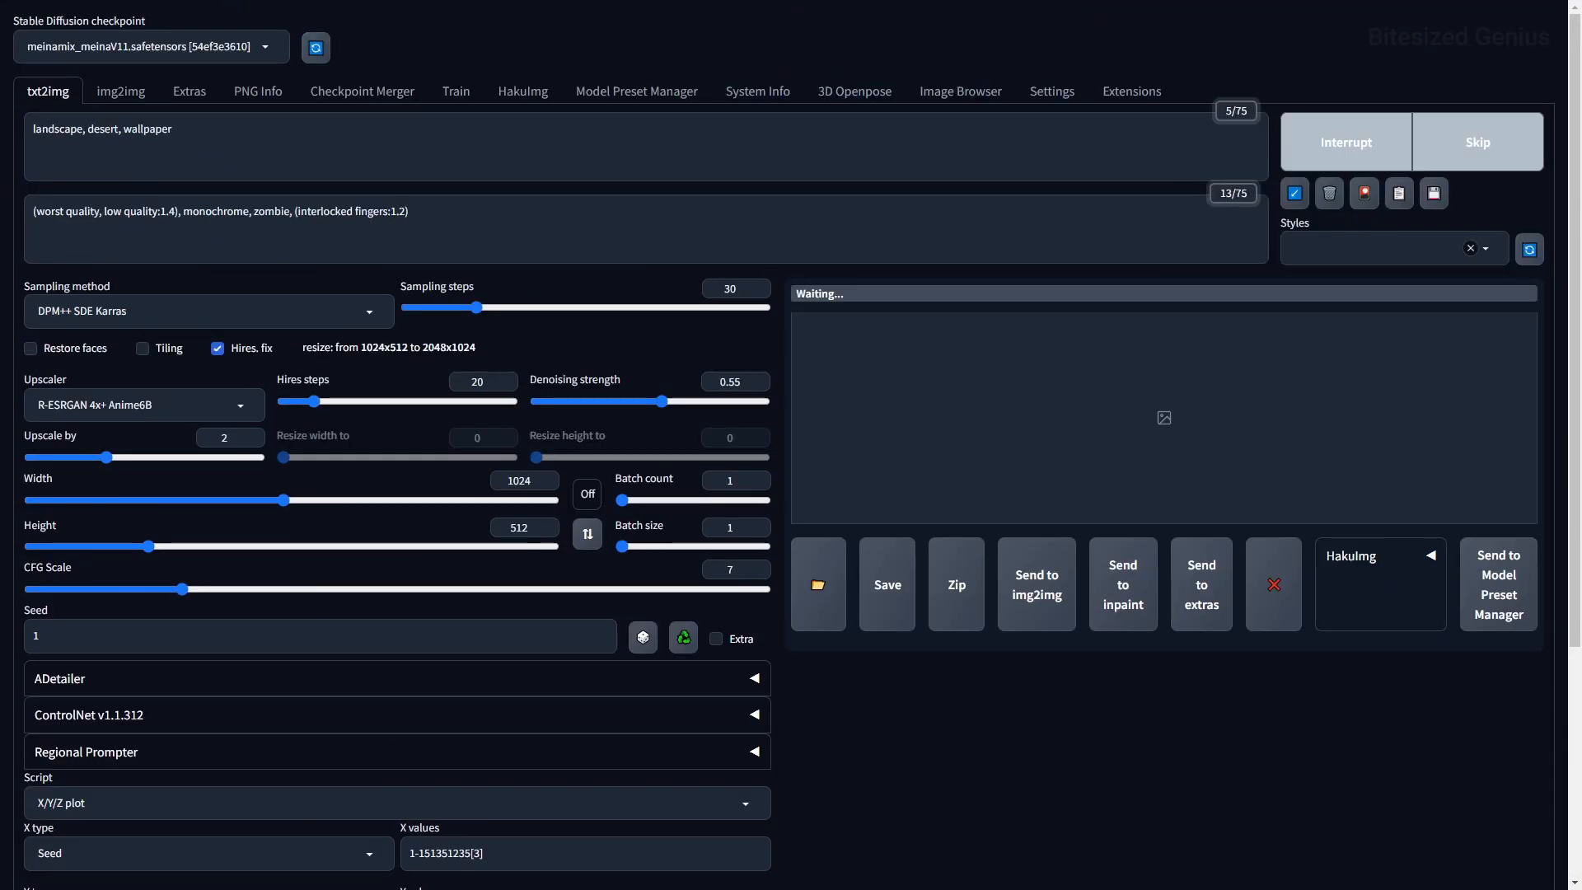